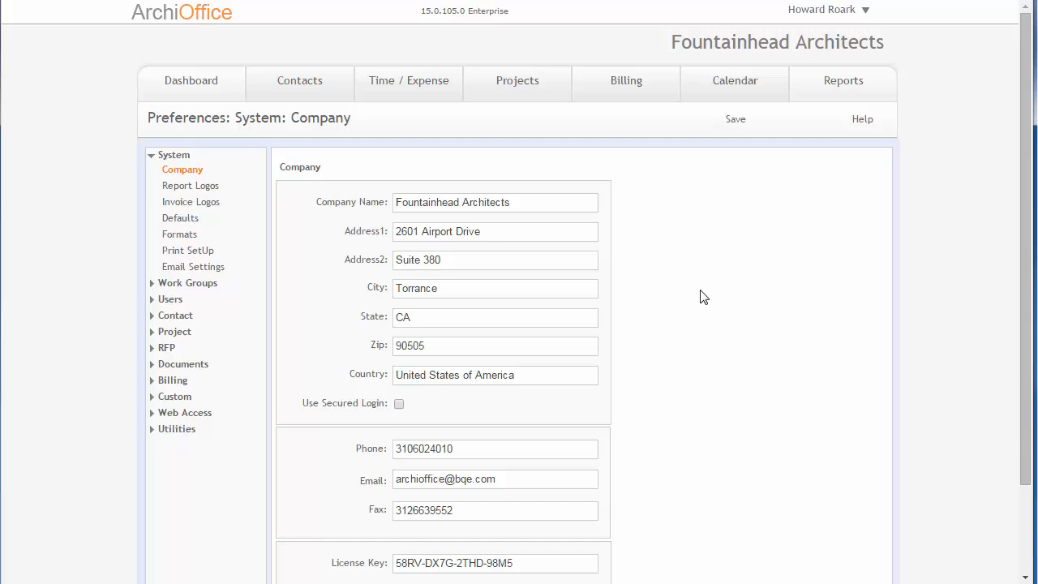
- Review the company's address, contact details, license key and number of licensed users on the Company preferences page
scroll(700, 297, down, 1)
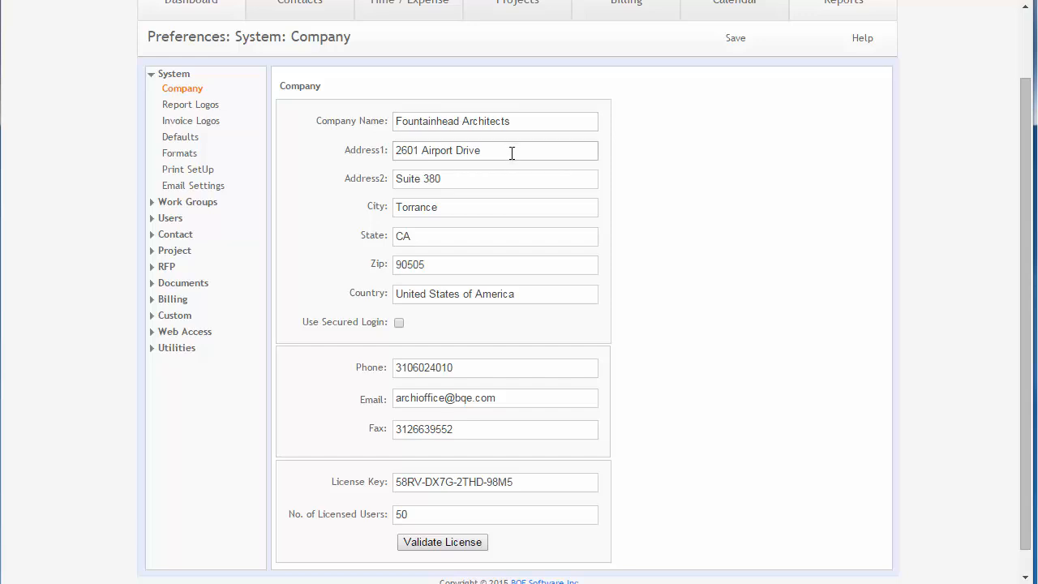
scroll(510, 154, down, 1)
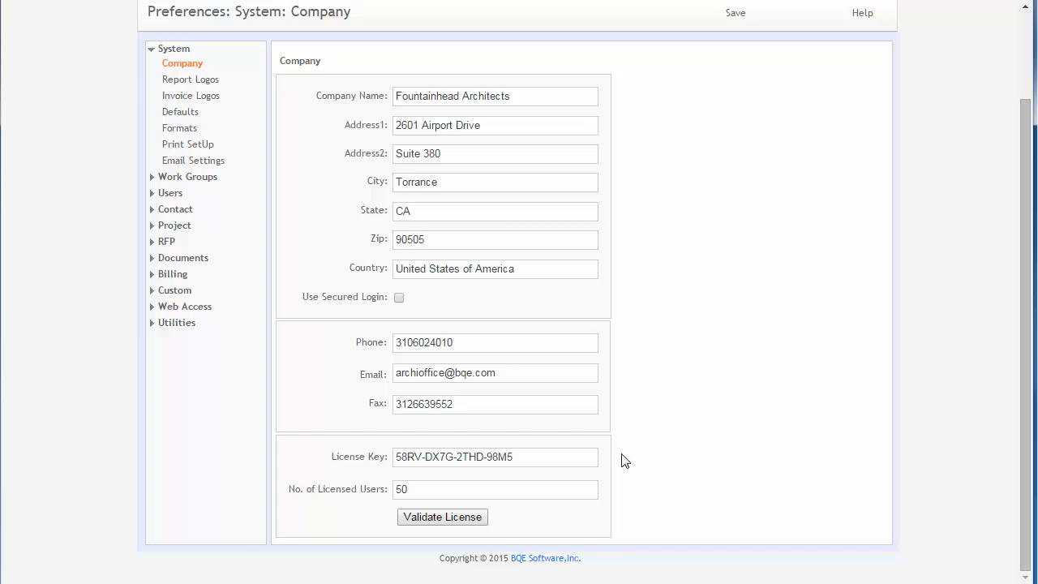
click(553, 454)
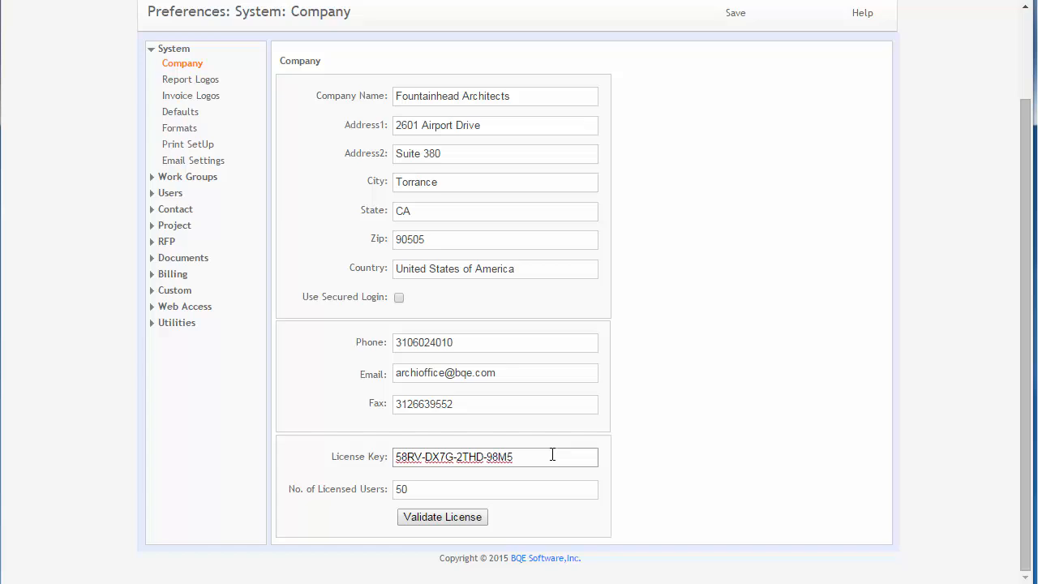
drag(528, 460, 398, 452)
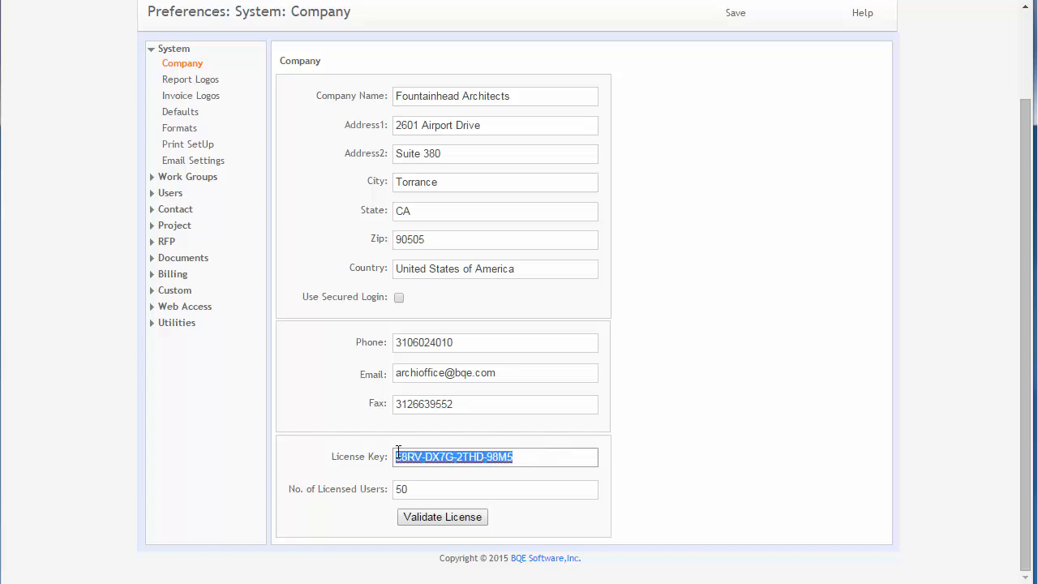
click(435, 492)
drag(407, 491, 387, 486)
scroll(947, 384, up, 2)
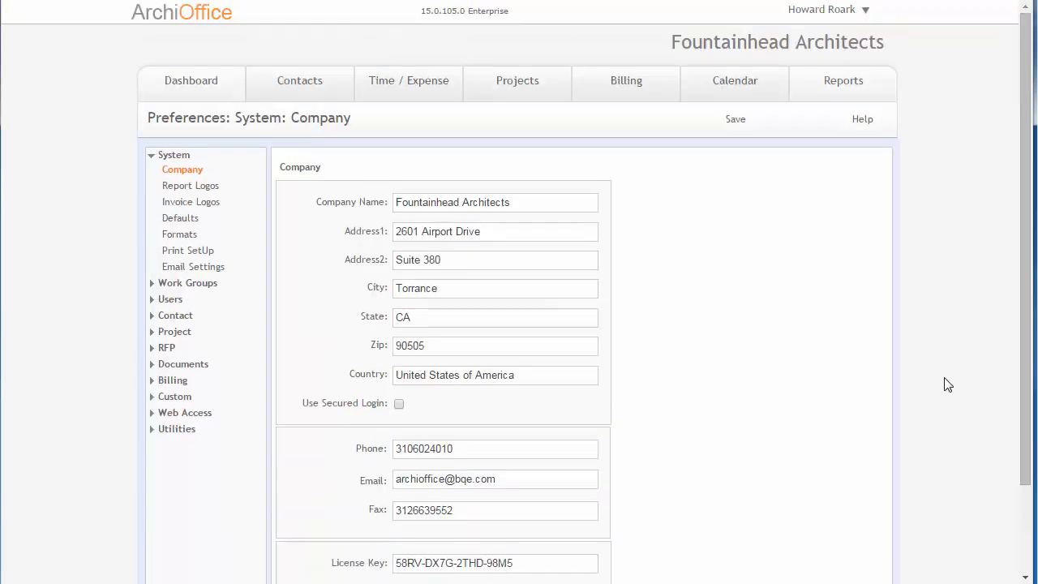
scroll(948, 384, down, 2)
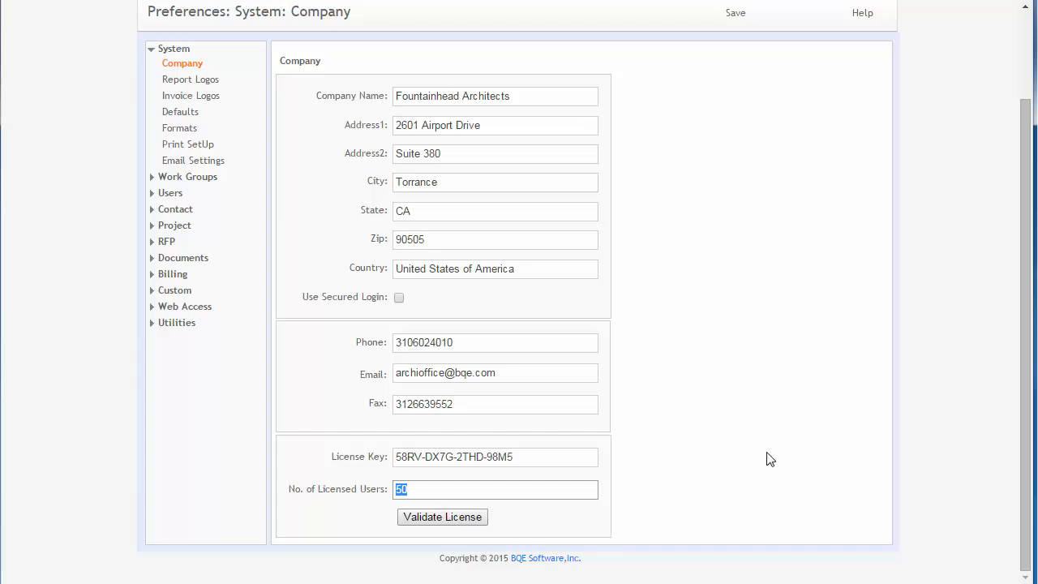
scroll(770, 459, up, 2)
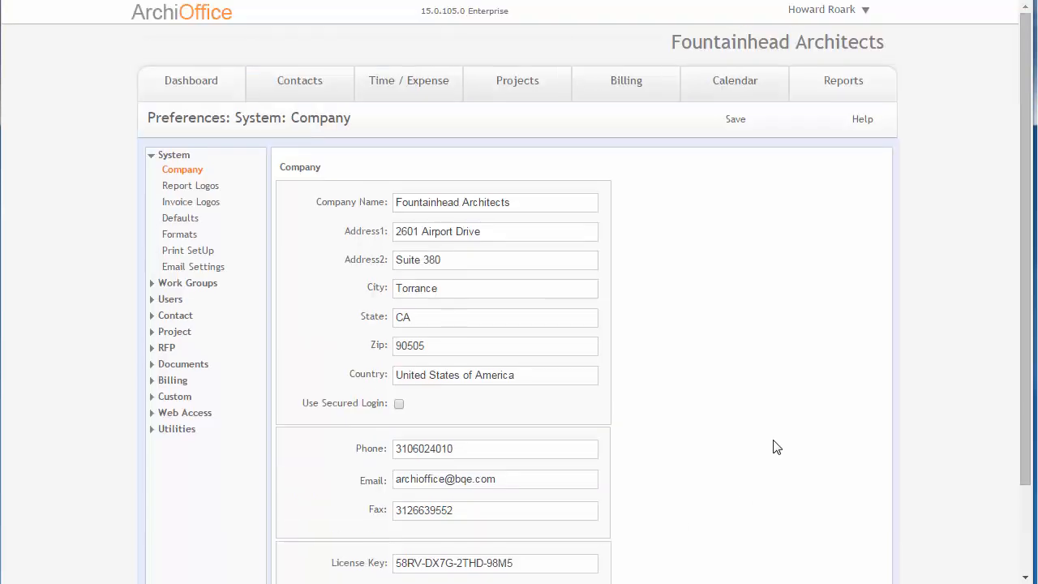
scroll(770, 445, down, 2)
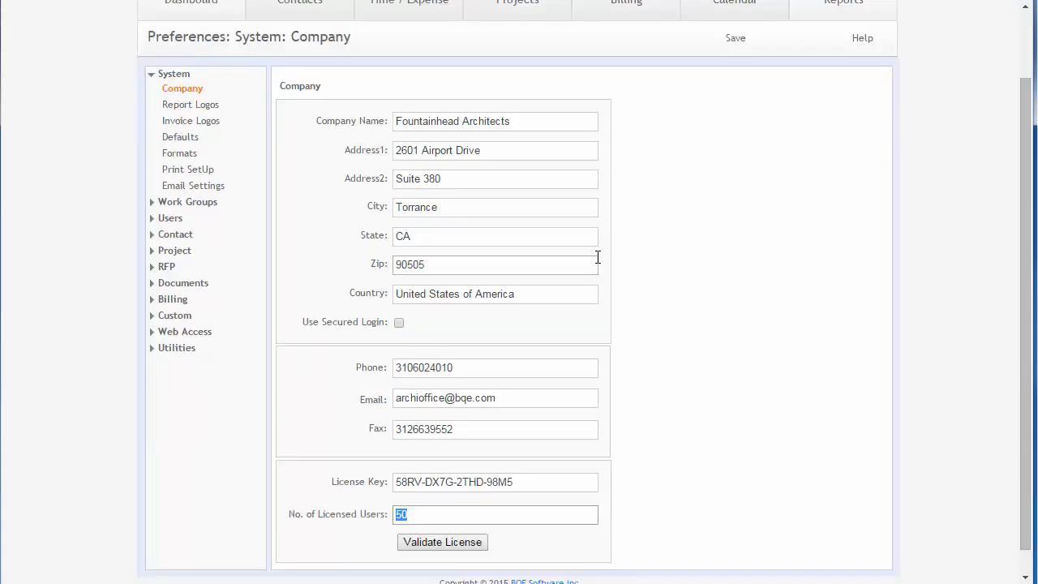
- Review the report and invoice header and footer logos along with their optimal size guidelines
click(211, 109)
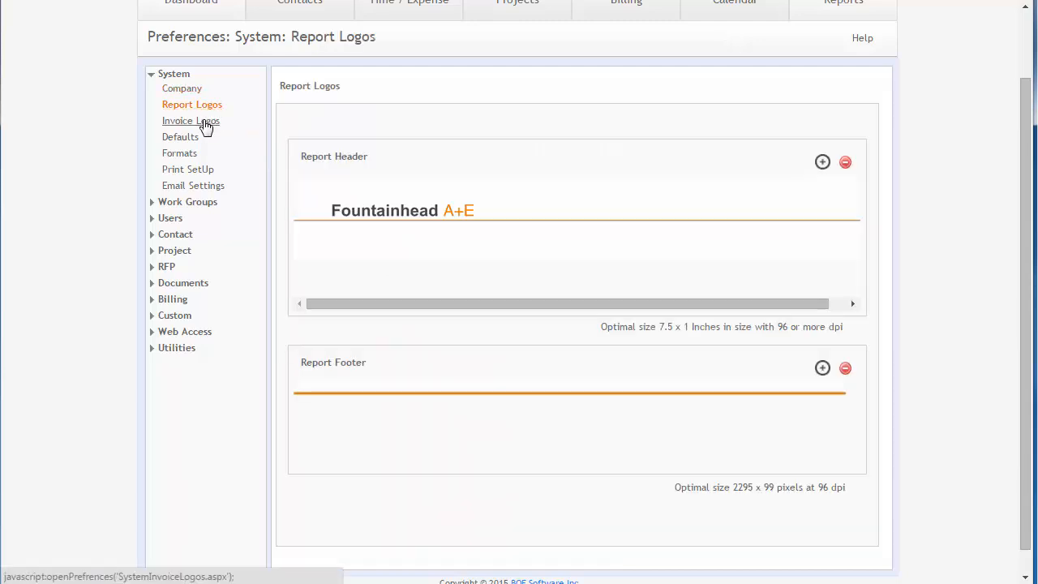
click(204, 122)
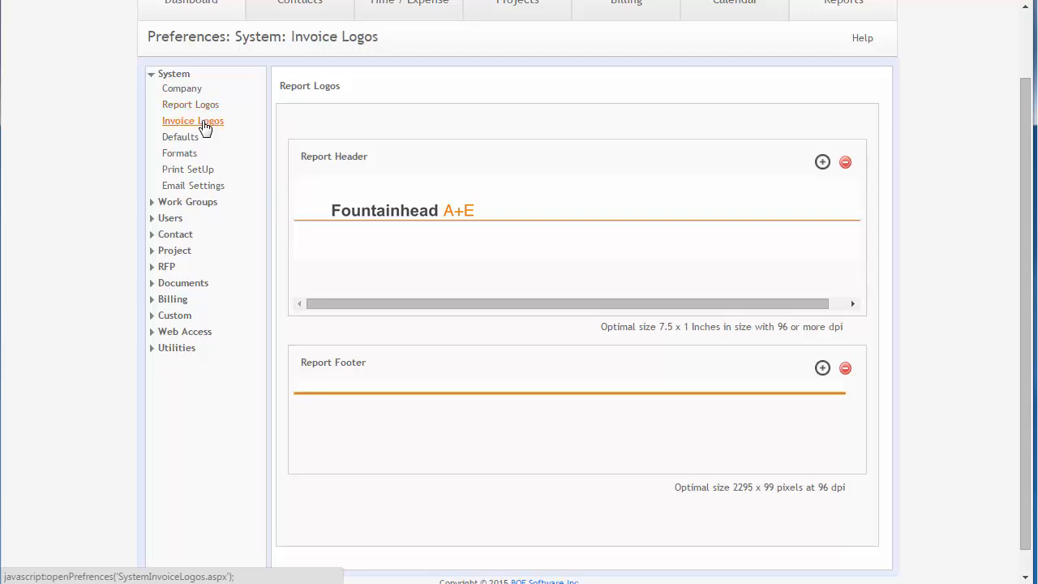
click(202, 107)
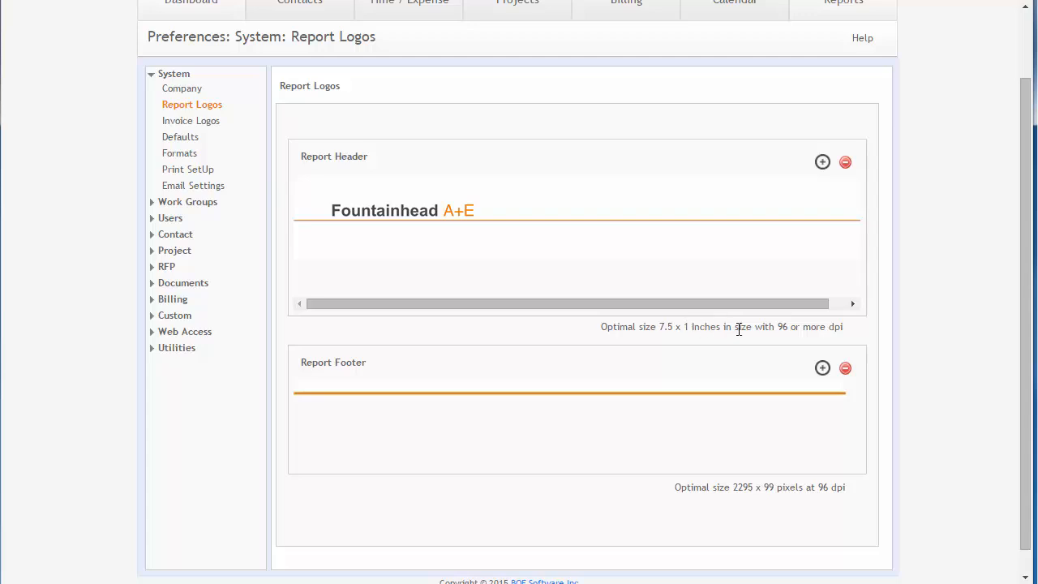
drag(780, 327, 843, 328)
click(779, 327)
click(188, 124)
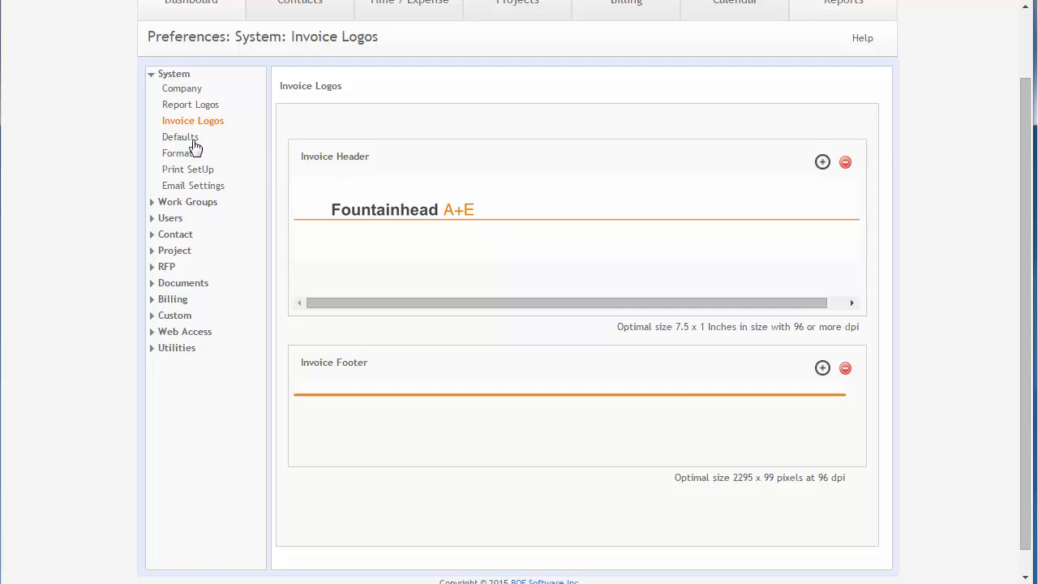
- Open the system Defaults page and view the start of week options
click(190, 143)
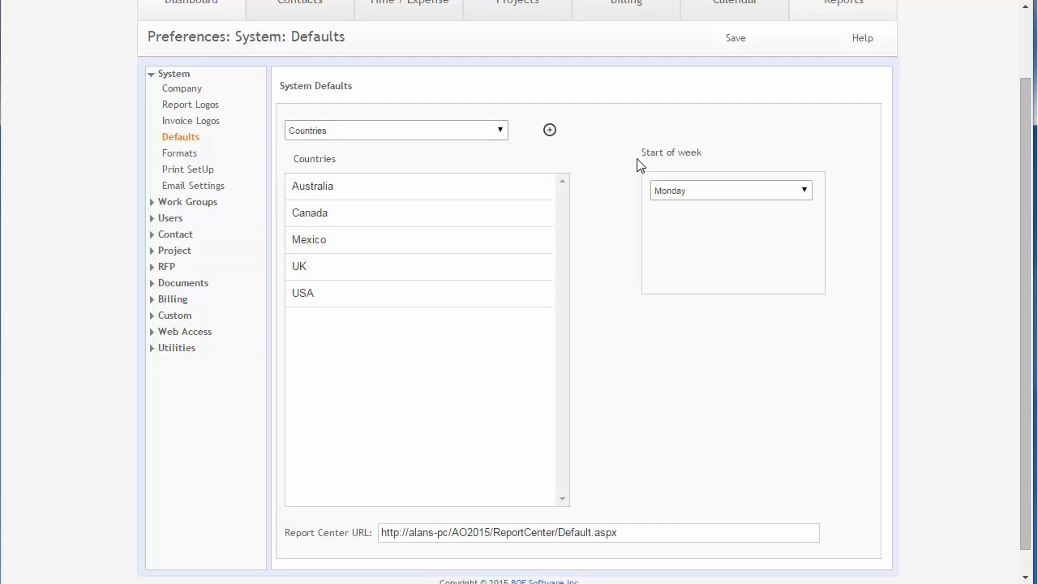
scroll(930, 191, up, 2)
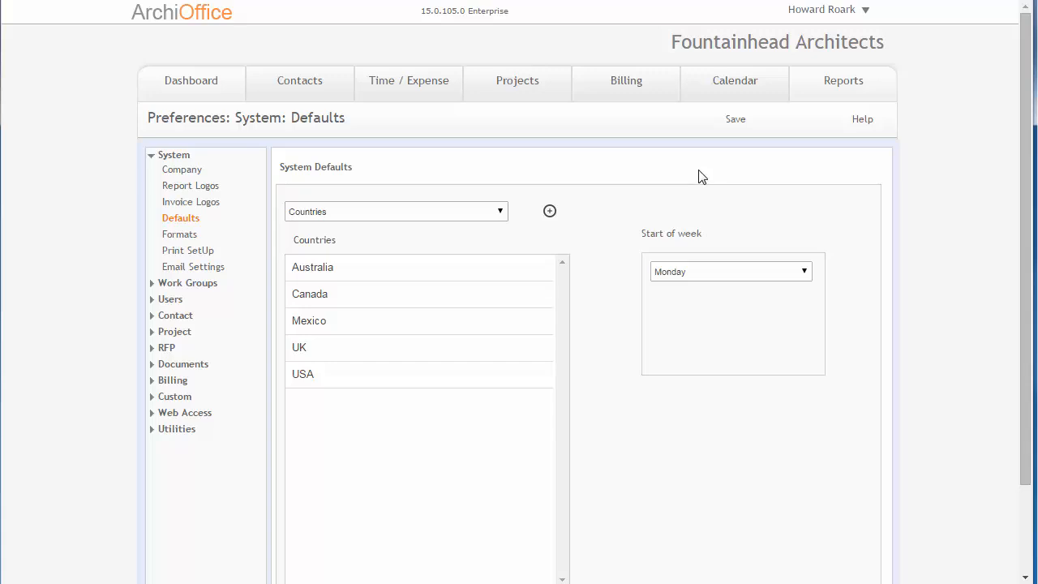
click(729, 277)
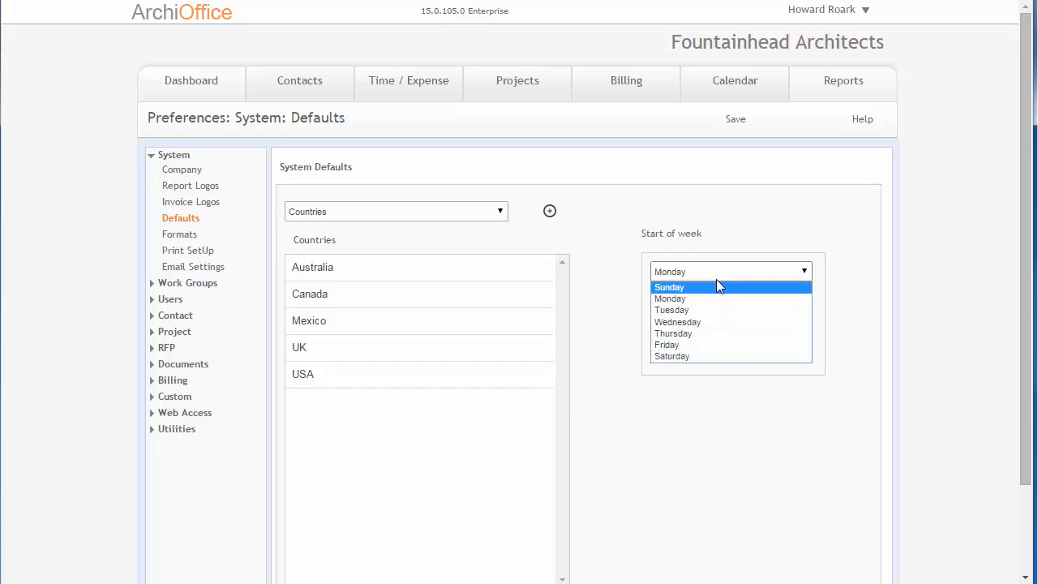
- Switch to Time / Expense and view the weekly timesheet and its week beginning day
click(413, 87)
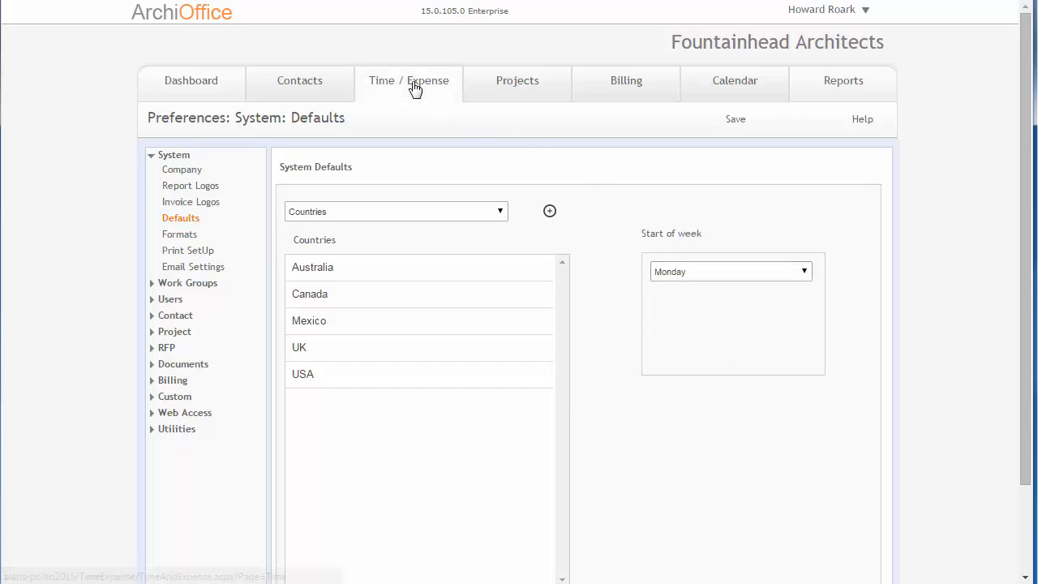
click(414, 87)
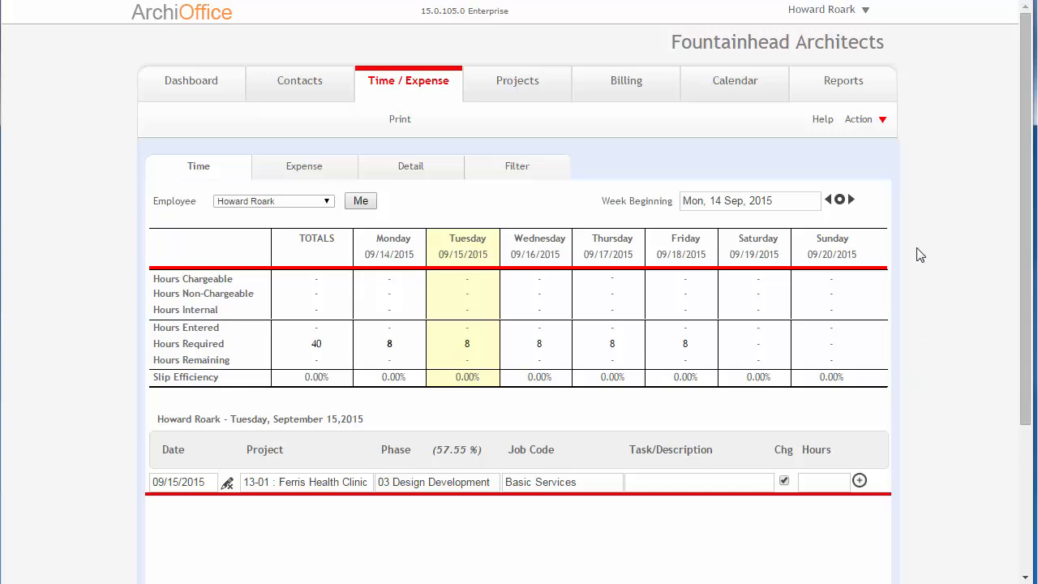
scroll(492, 268, down, 1)
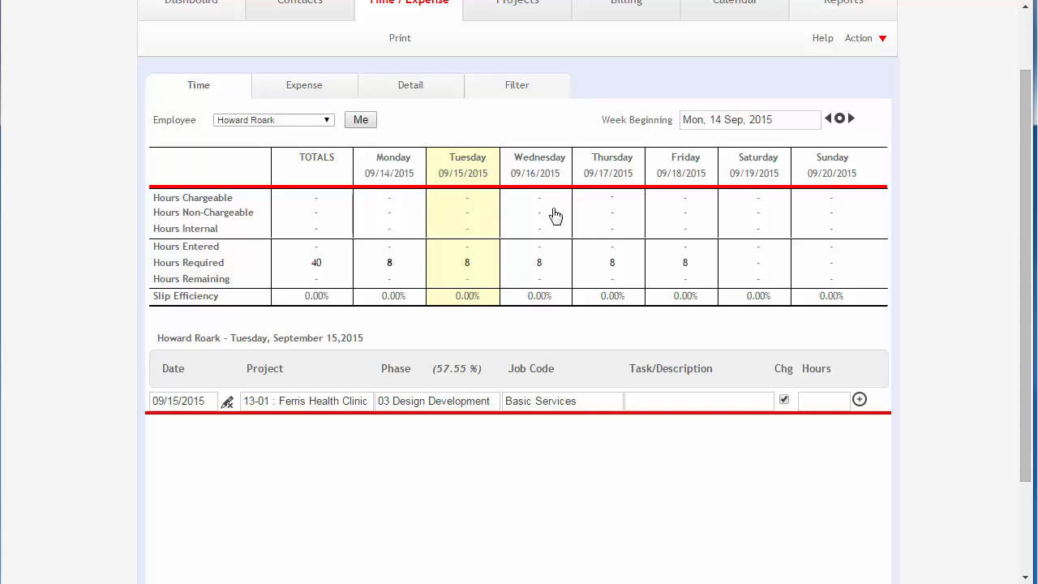
scroll(554, 215, up, 1)
- Return to the system Defaults preferences and inspect the start of week and default list selectors
click(820, 12)
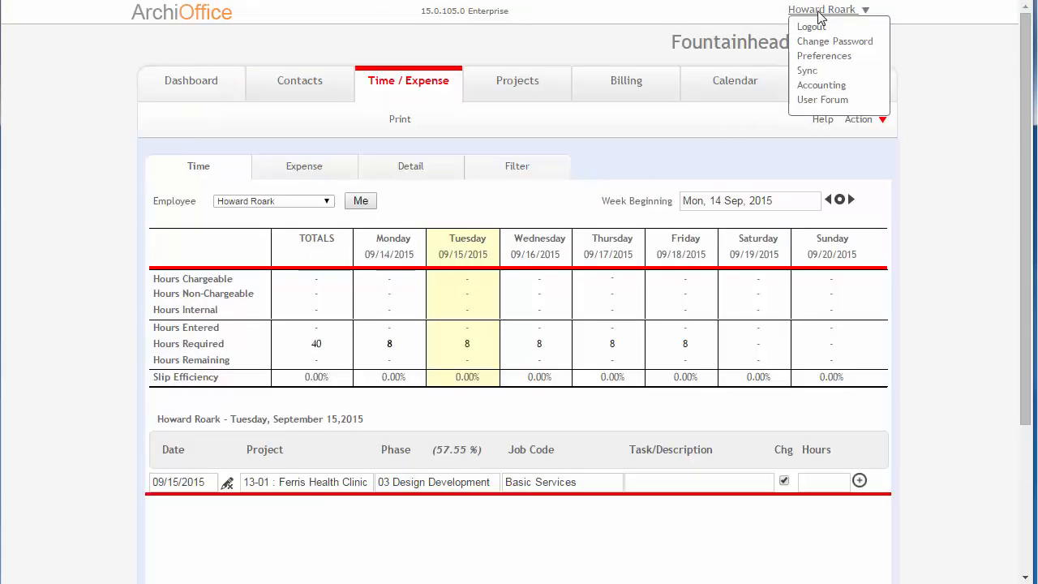
click(818, 57)
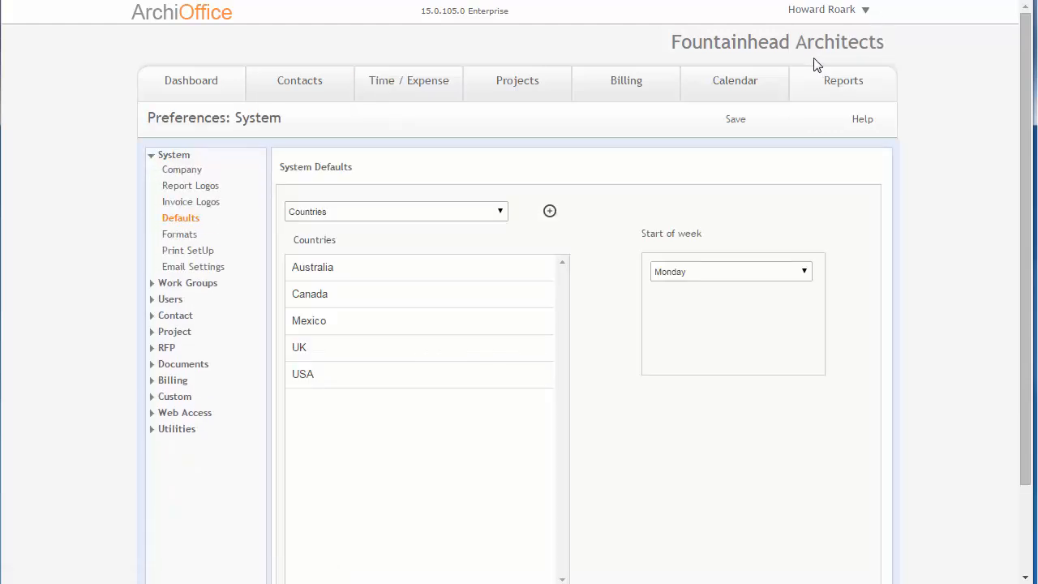
click(669, 282)
click(672, 281)
click(375, 214)
click(375, 215)
mouse_move(338, 270)
- Open the first contact in the Contacts list and view the options in its Country field
click(321, 93)
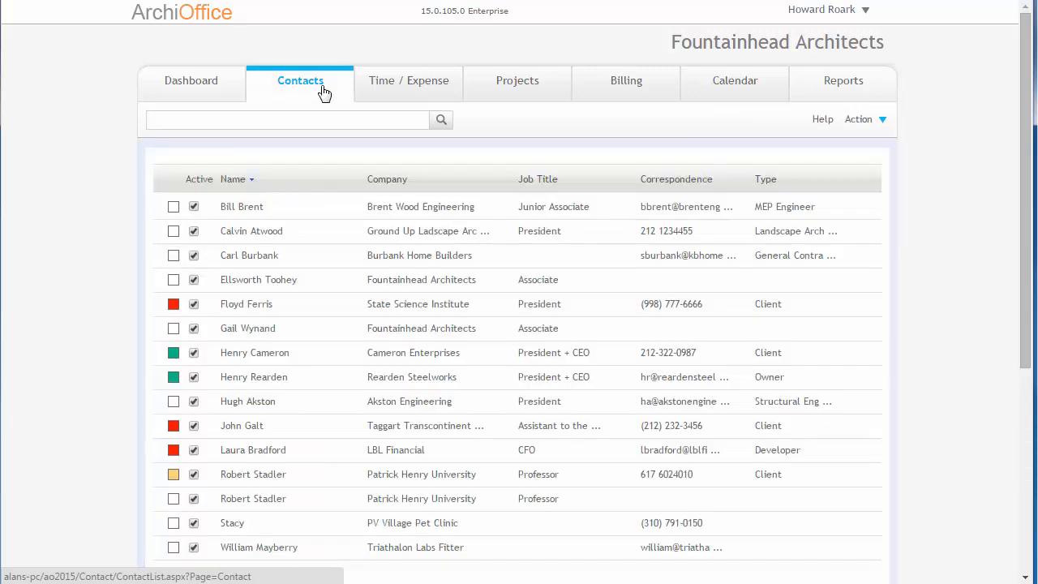
click(290, 207)
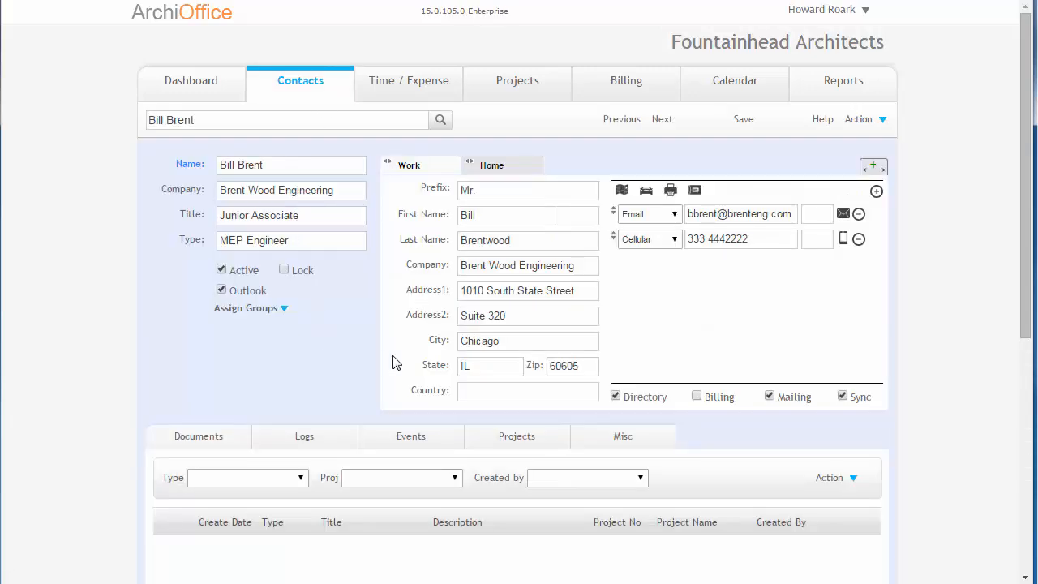
click(500, 394)
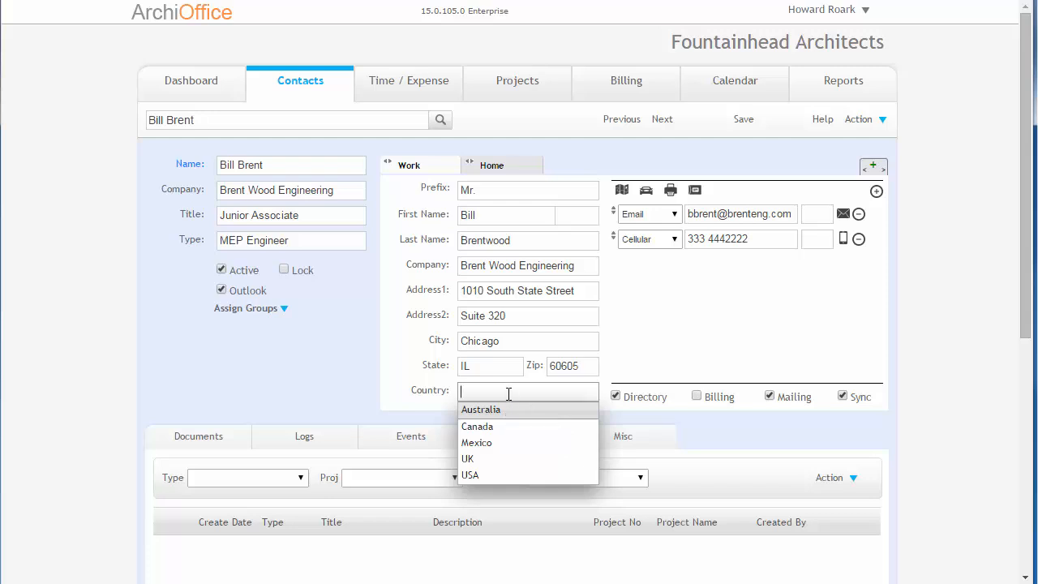
- Return to system Defaults and show the Phone Number Formats list of format masks
click(811, 10)
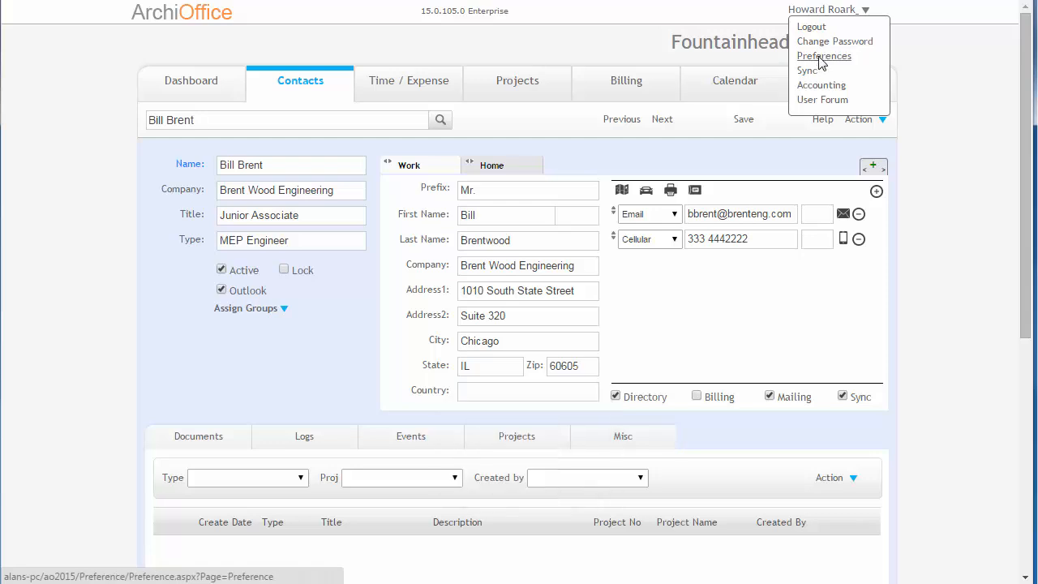
click(820, 57)
click(374, 210)
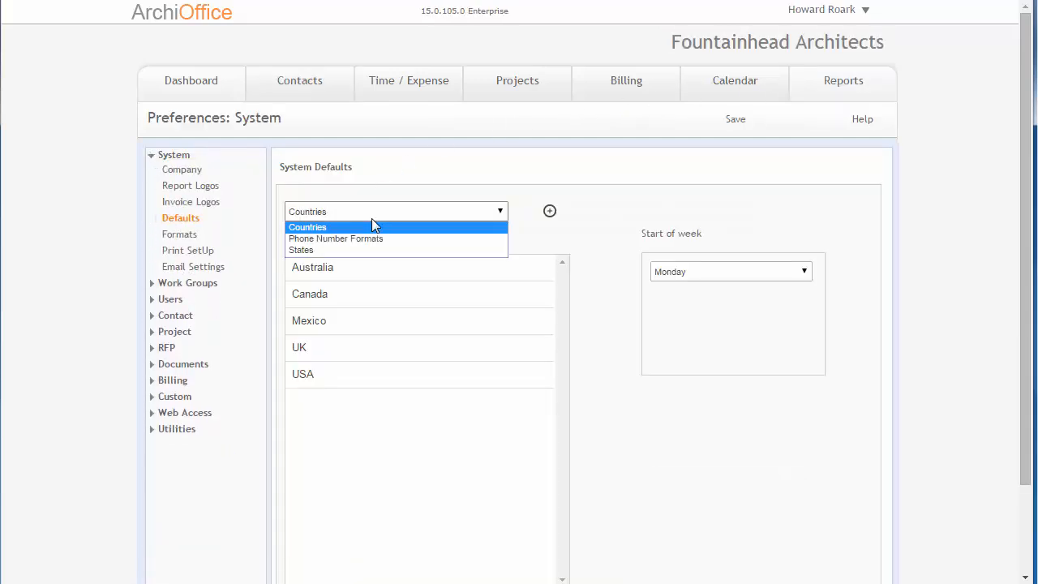
click(371, 239)
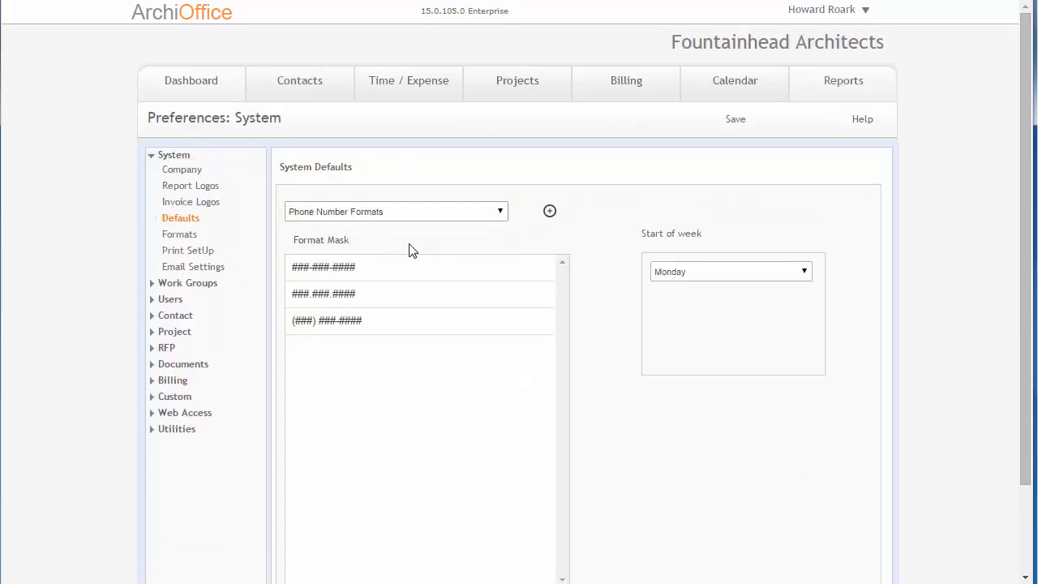
click(351, 262)
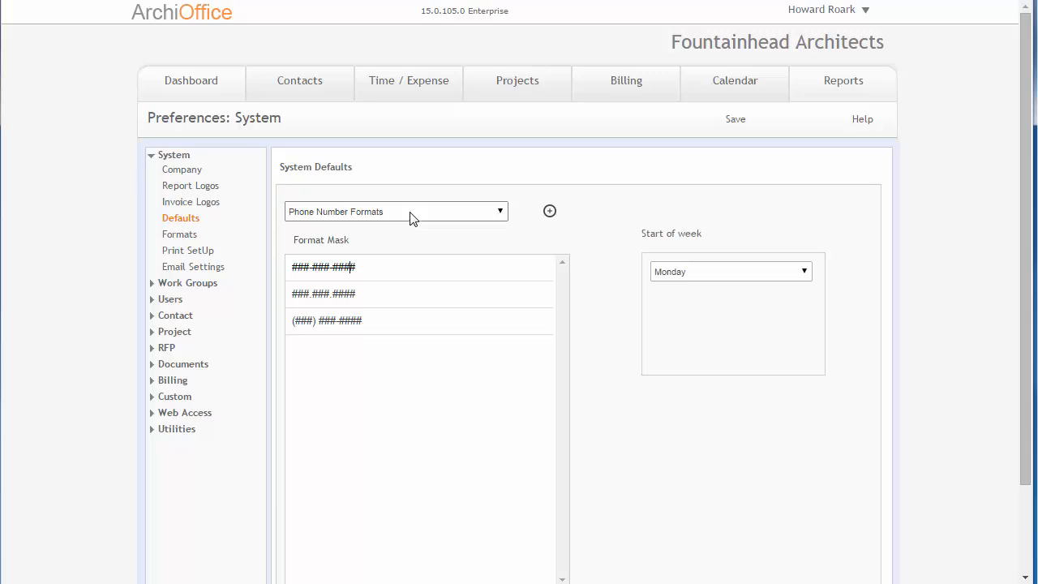
click(441, 272)
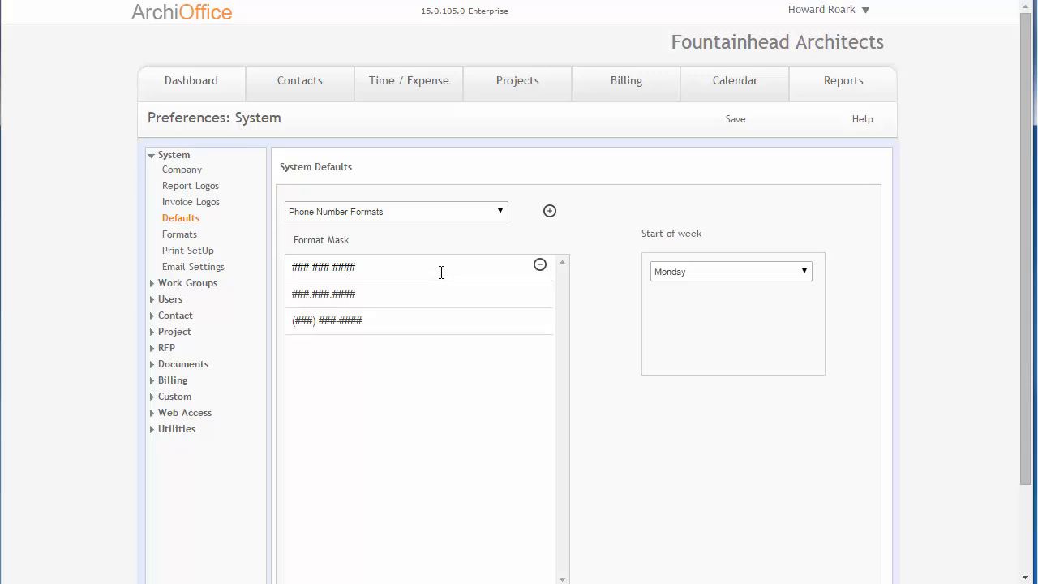
- Switch the defaults list to States and scroll through the states/province entries
click(394, 217)
click(392, 250)
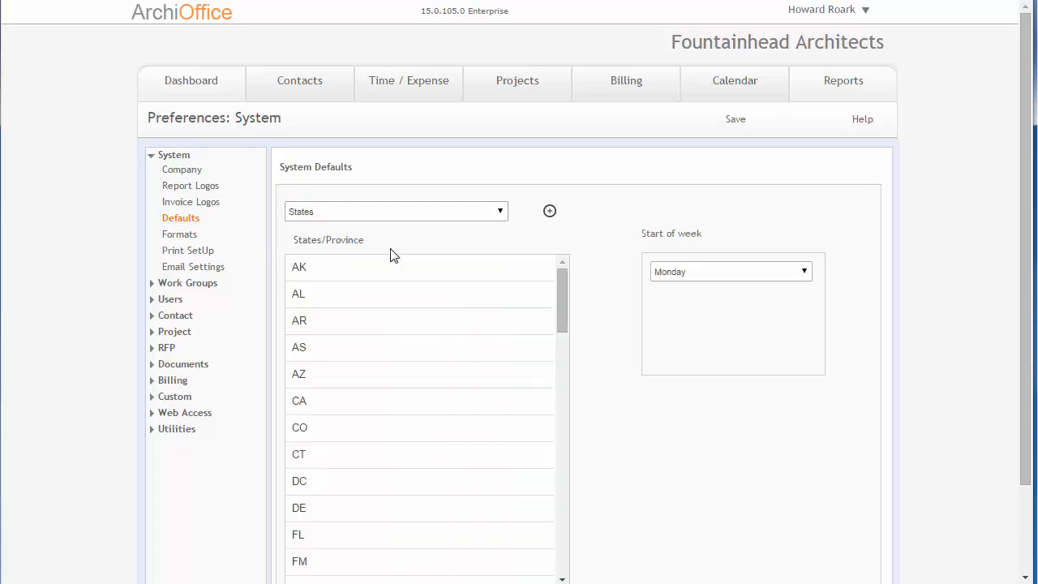
scroll(410, 259, down, 8)
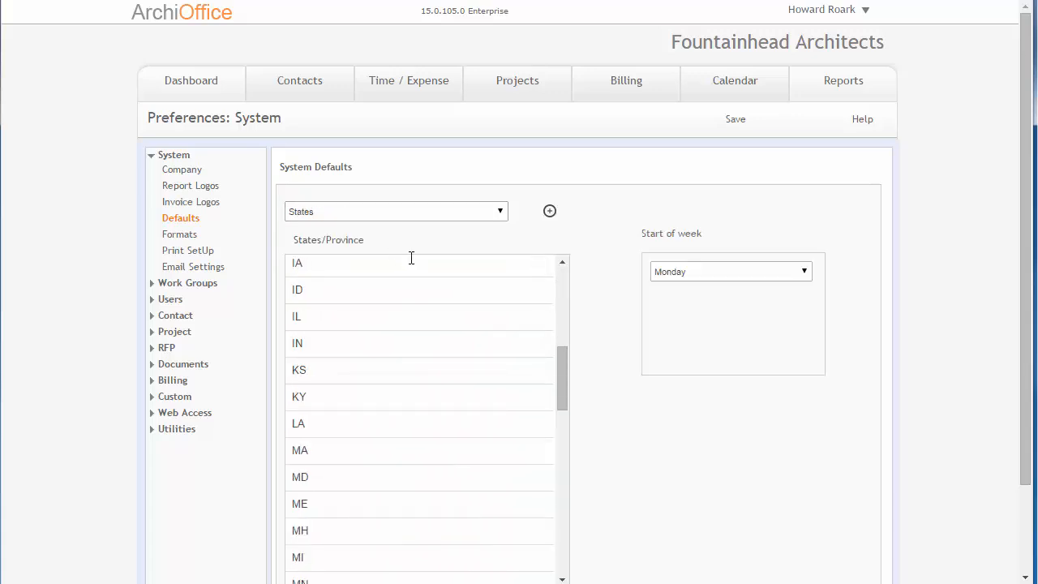
scroll(422, 280, down, 8)
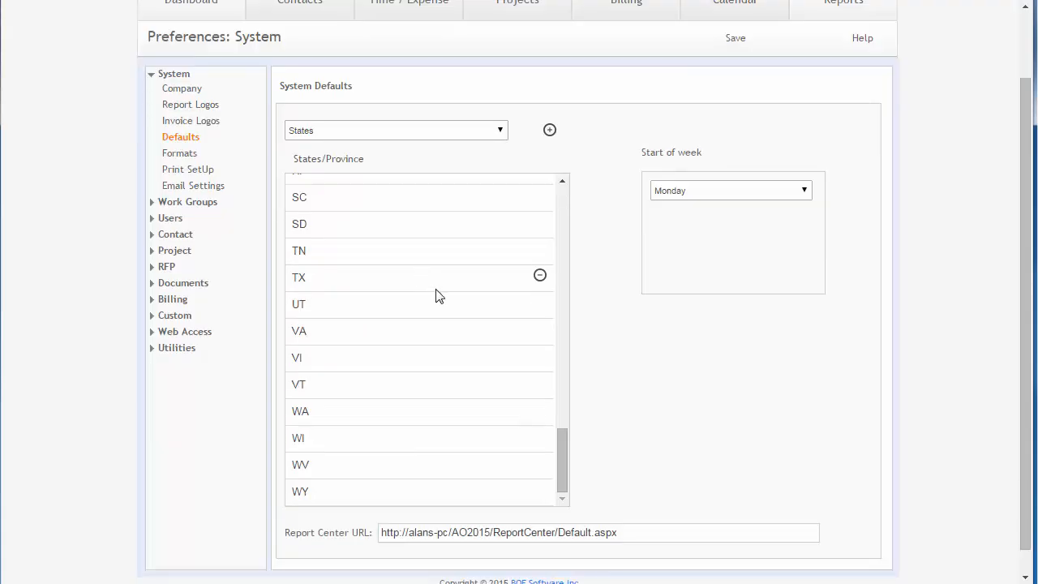
scroll(435, 294, up, 13)
scroll(442, 295, up, 3)
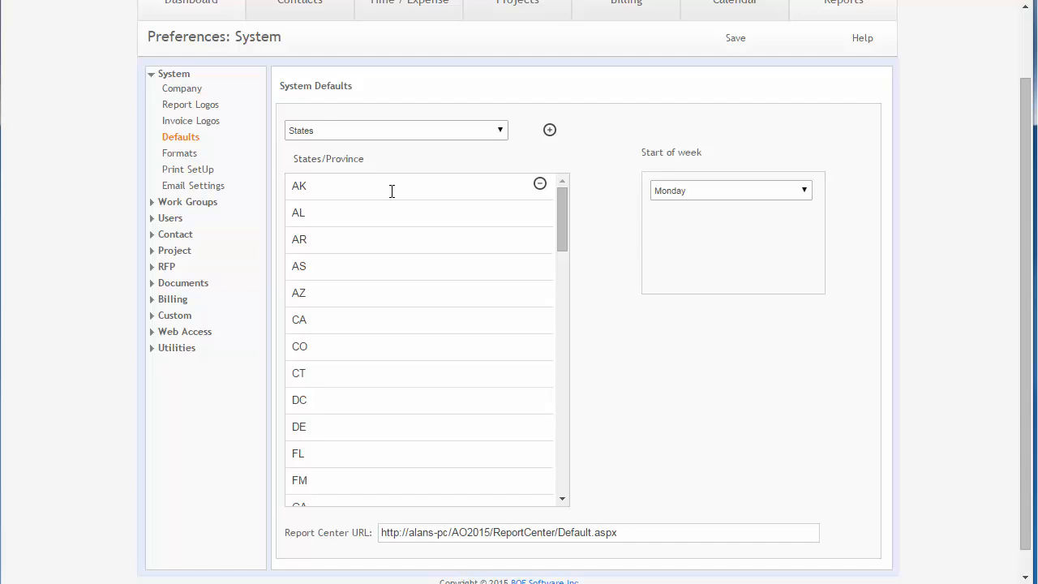
scroll(391, 204, up, 2)
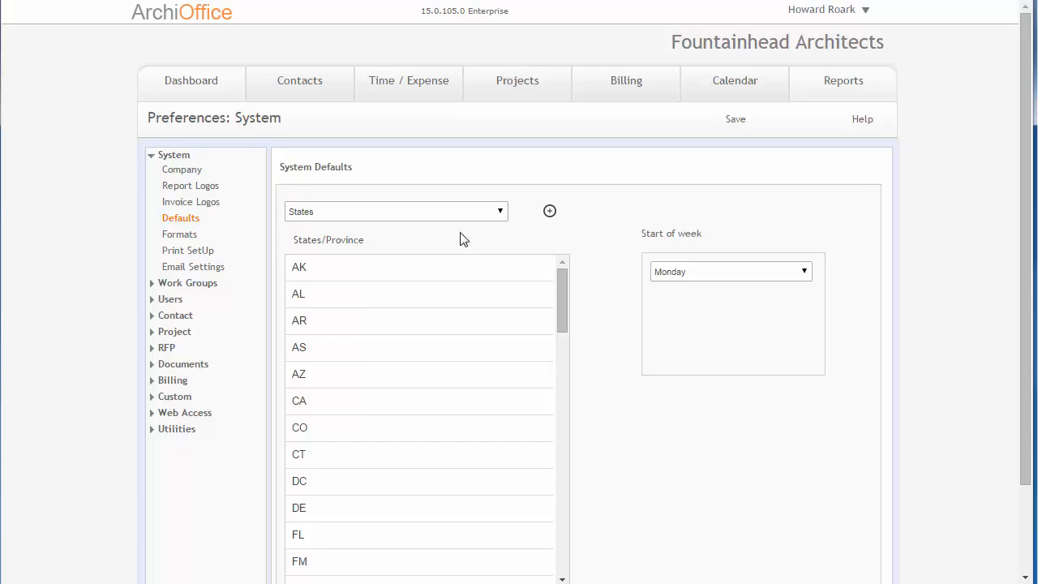
- Open the Formats preferences page and view the phone number format choices
click(182, 236)
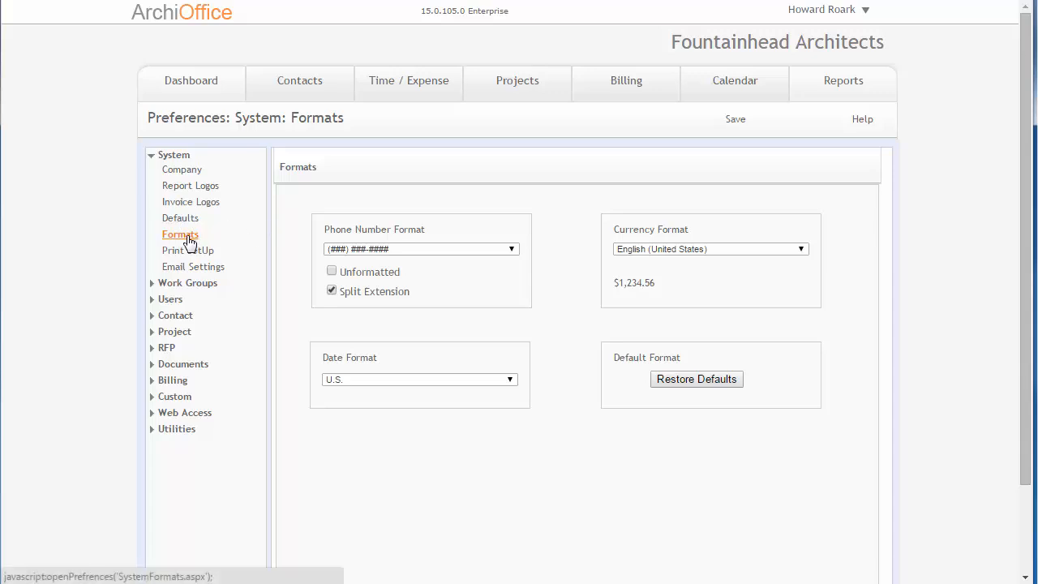
click(411, 251)
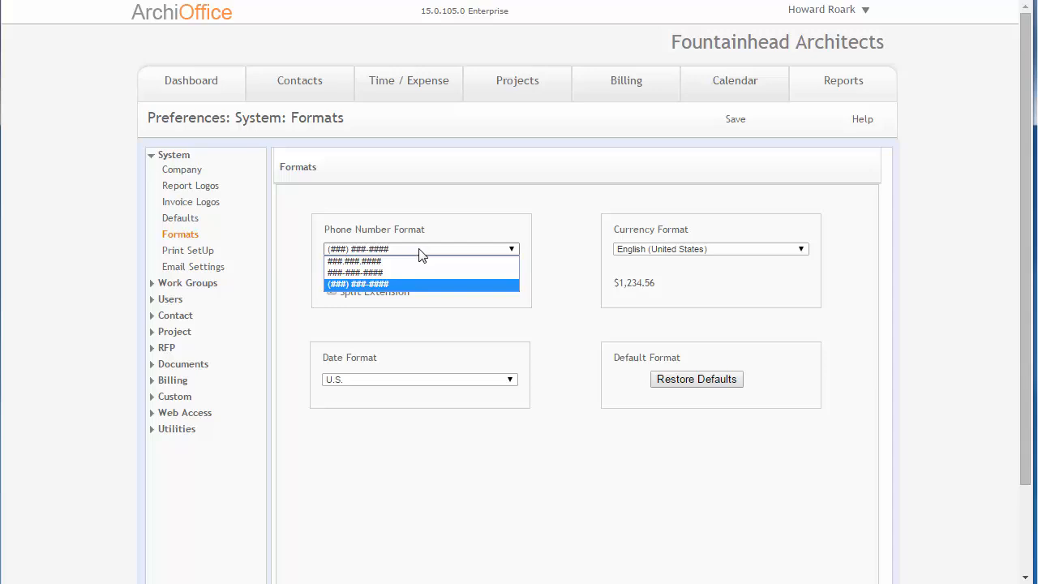
- Open the current contact's record, select its cellular phone number, and return to the system preferences Formats page
click(305, 84)
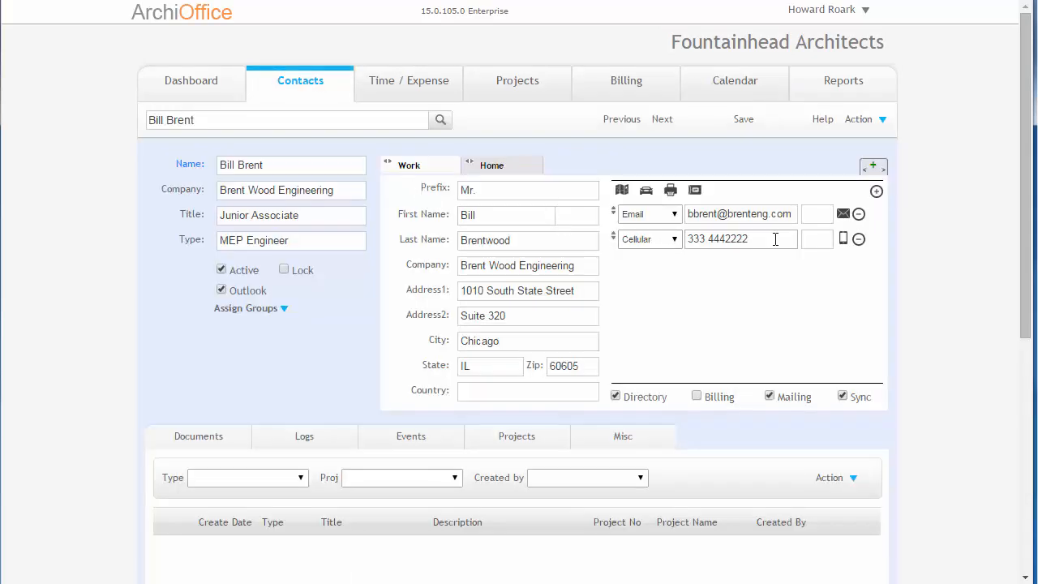
drag(775, 239, 683, 248)
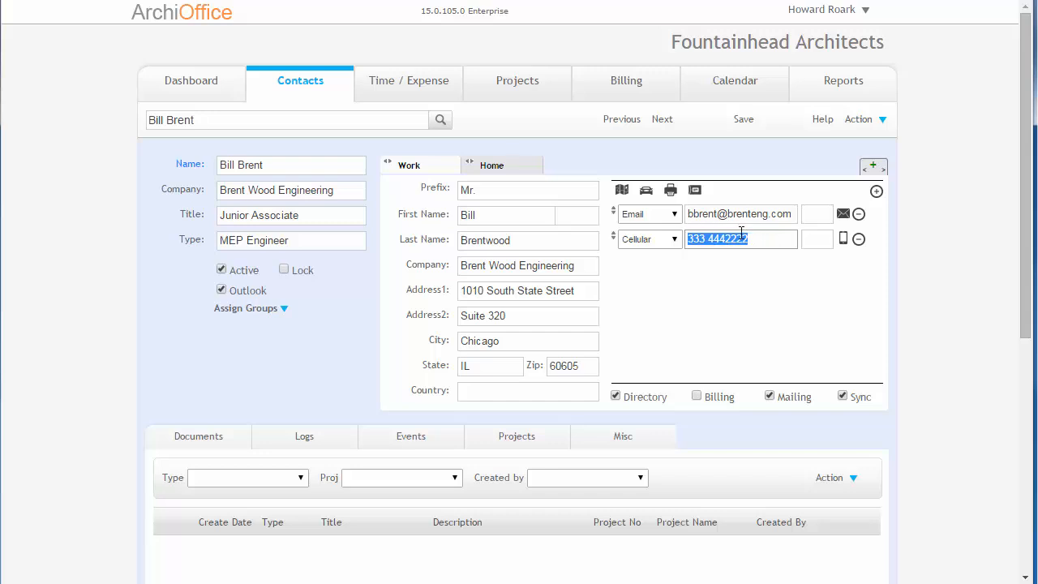
click(813, 11)
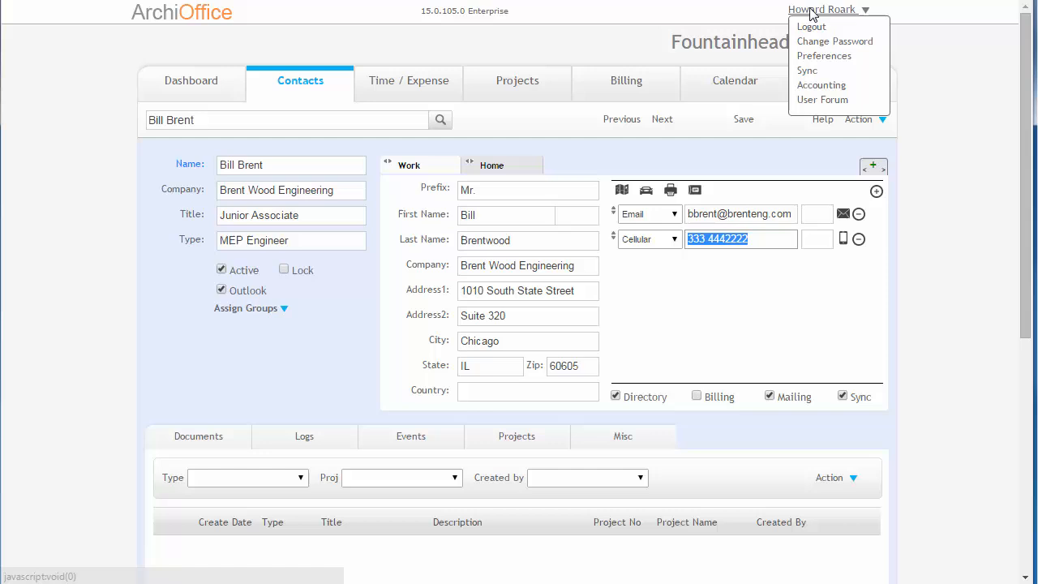
click(813, 59)
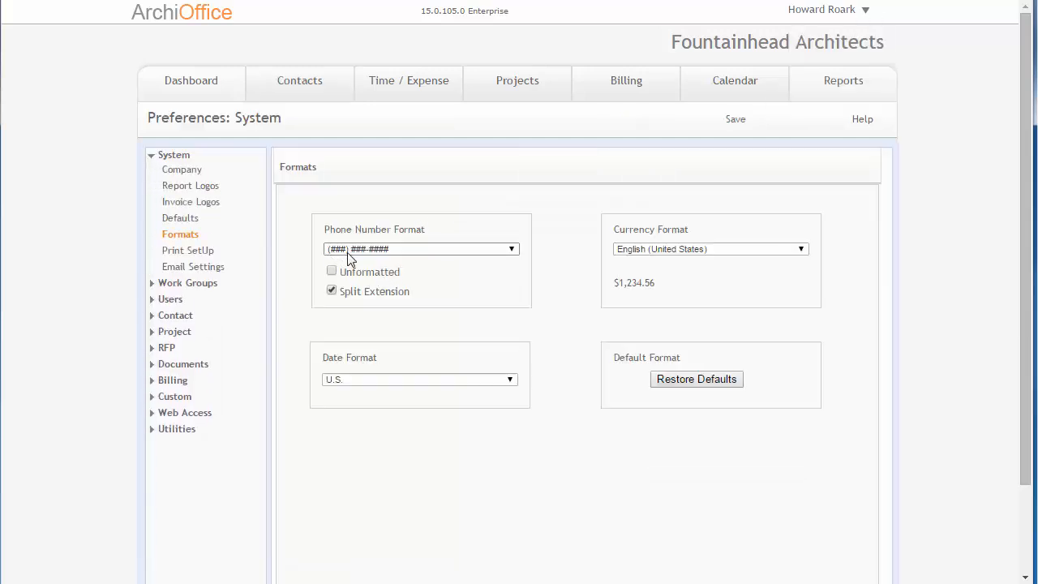
- Reselect the (###) ###-#### phone number format and toggle the Unformatted option on and off
click(395, 252)
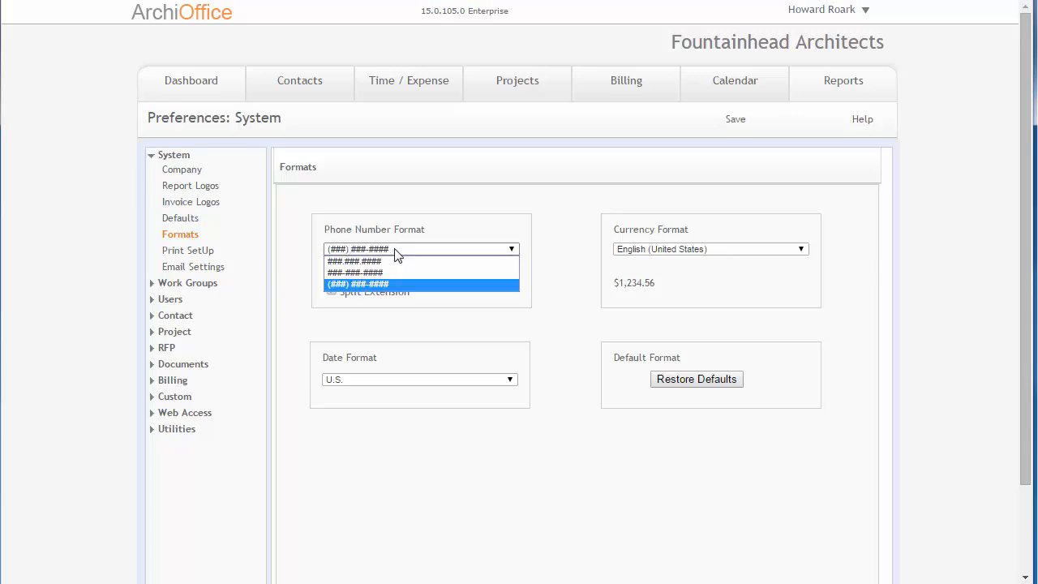
click(367, 286)
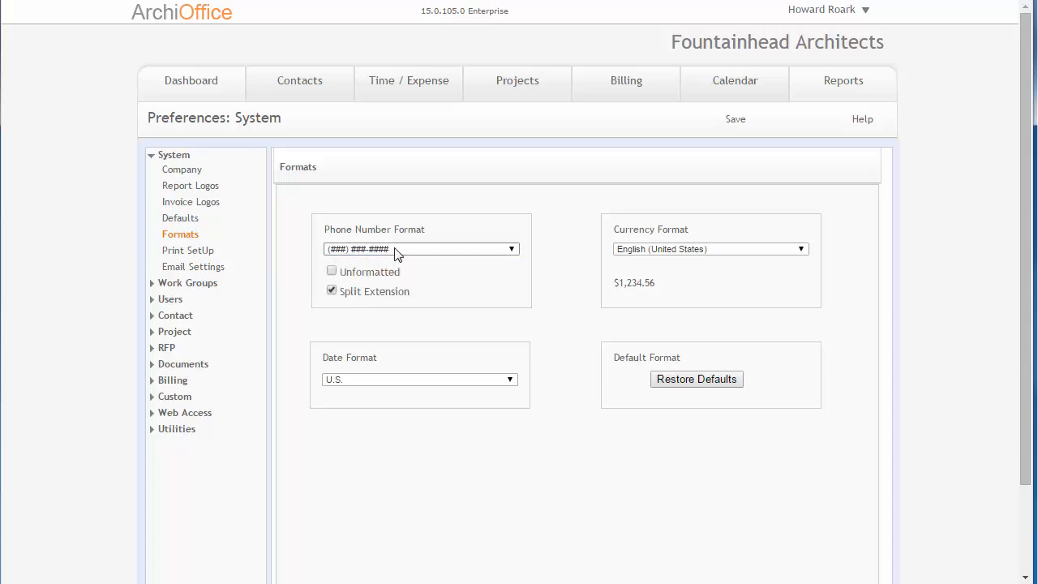
click(440, 265)
click(331, 272)
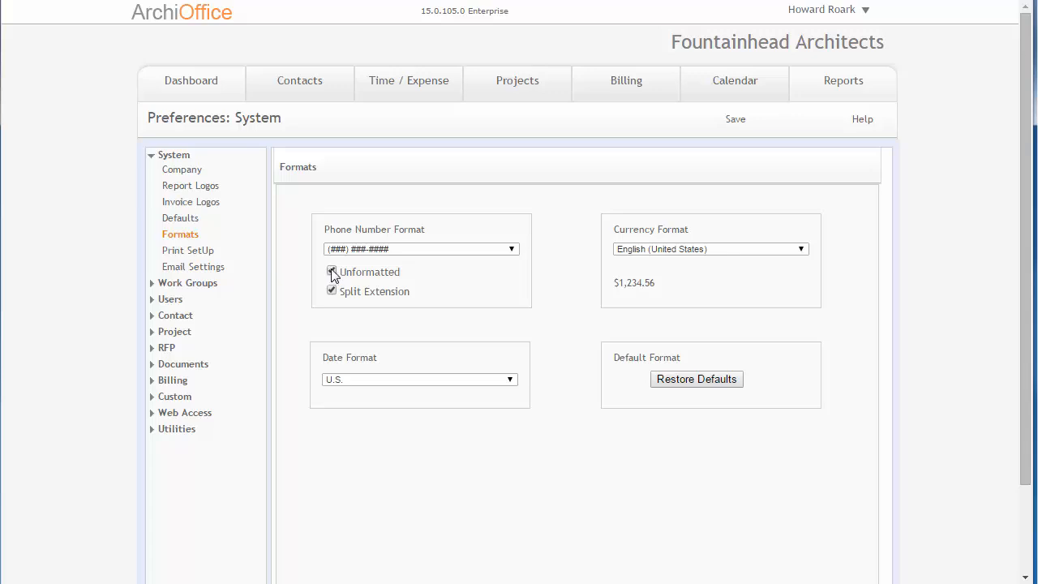
click(331, 273)
- Open the contact record and select the cellular phone number and its extension field to inspect them
click(306, 81)
click(491, 115)
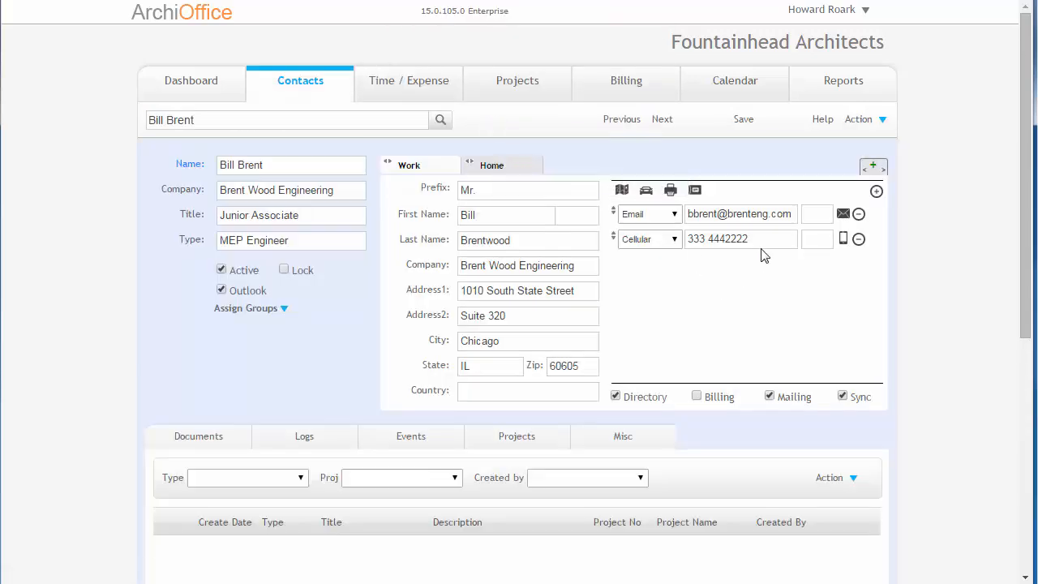
drag(739, 238, 661, 253)
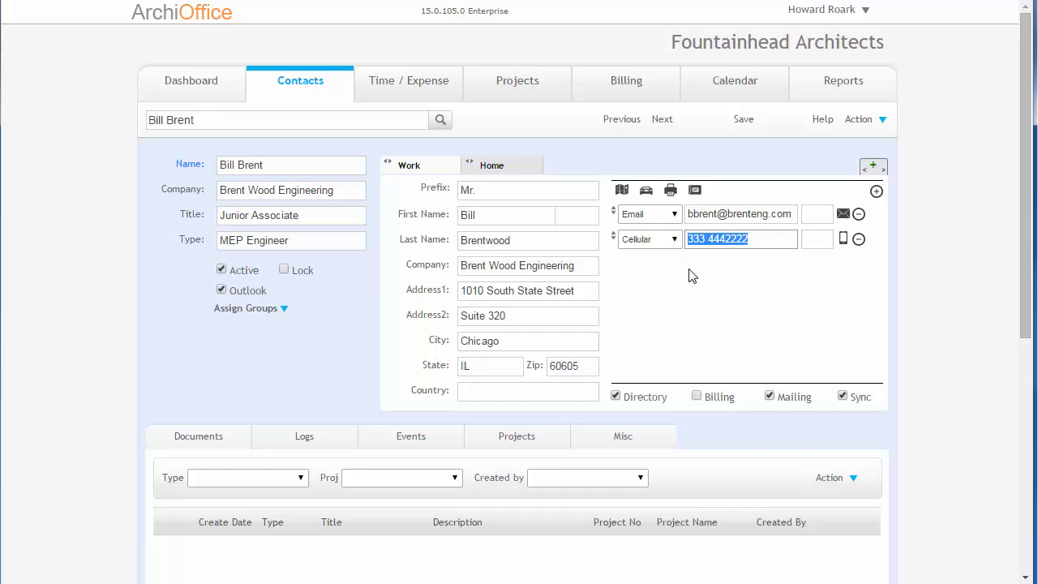
click(758, 240)
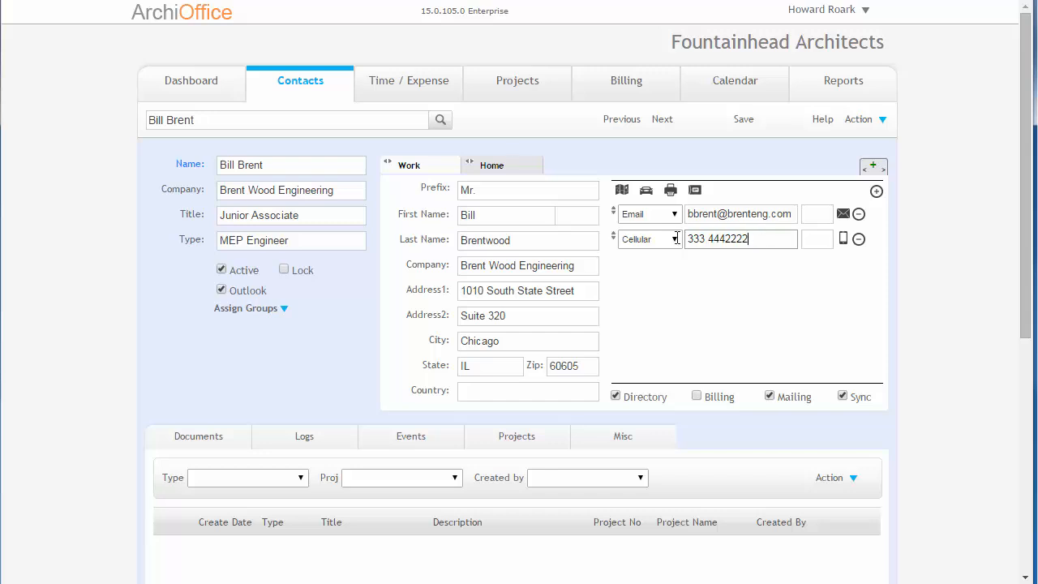
key(ctrl+a)
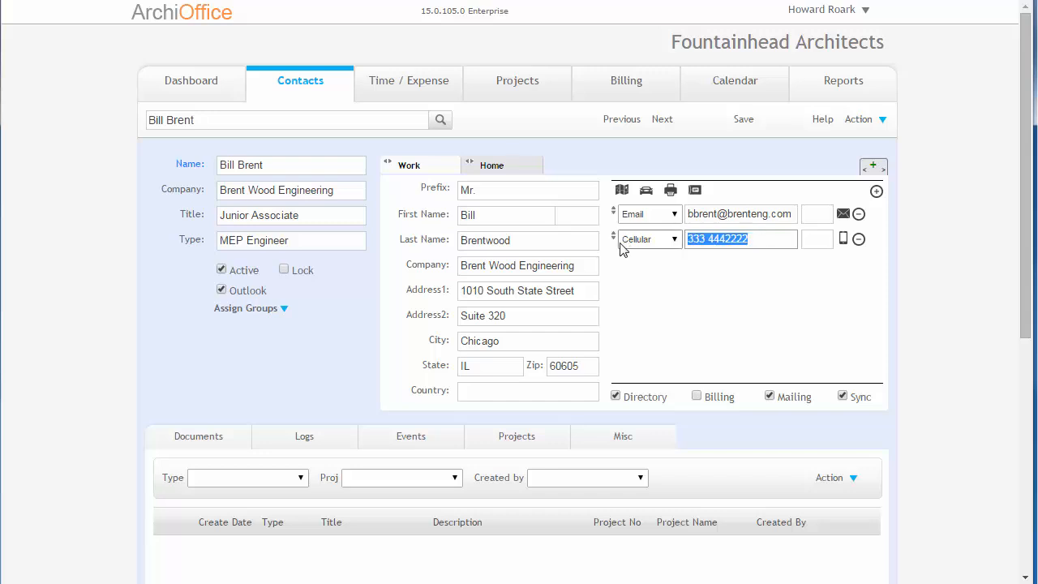
click(766, 239)
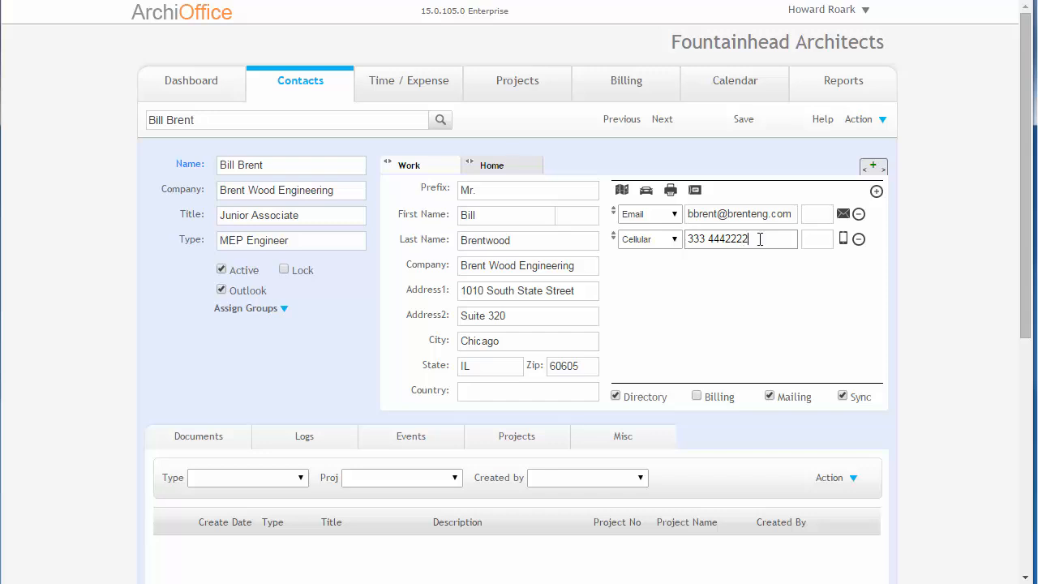
click(810, 239)
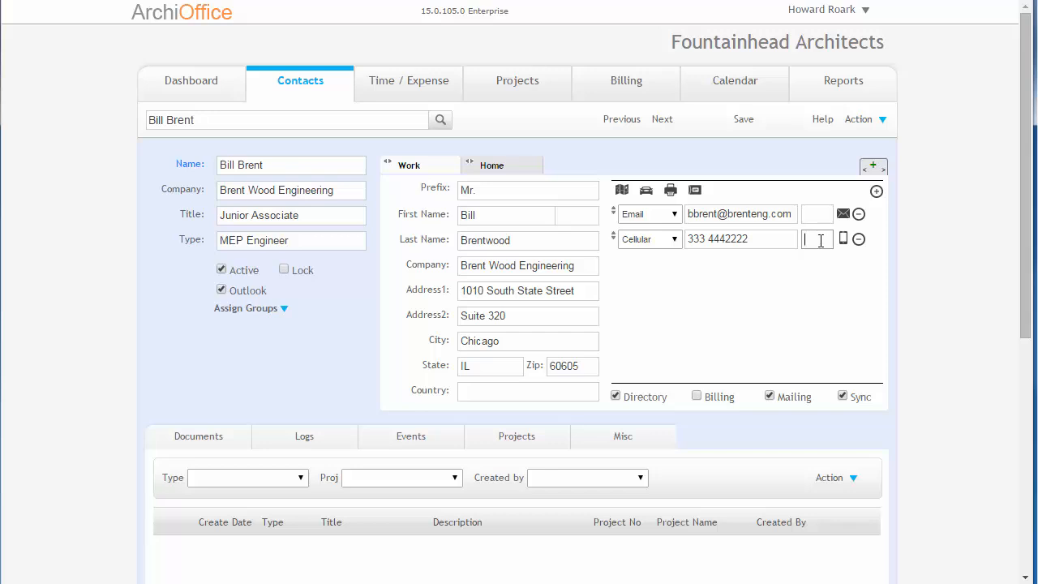
- Return to the Formats preferences and set the Date Format to International
click(817, 11)
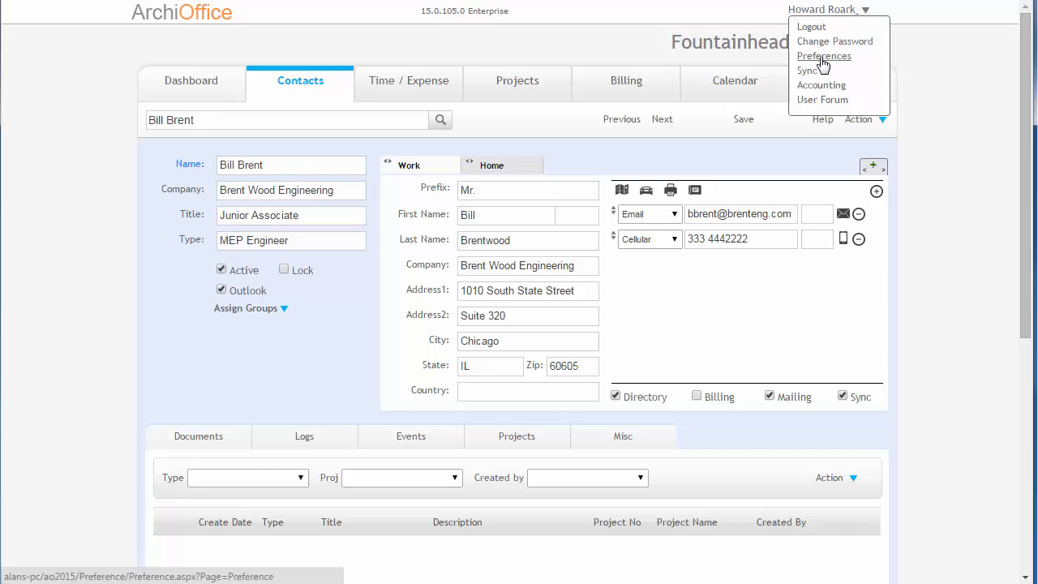
click(823, 56)
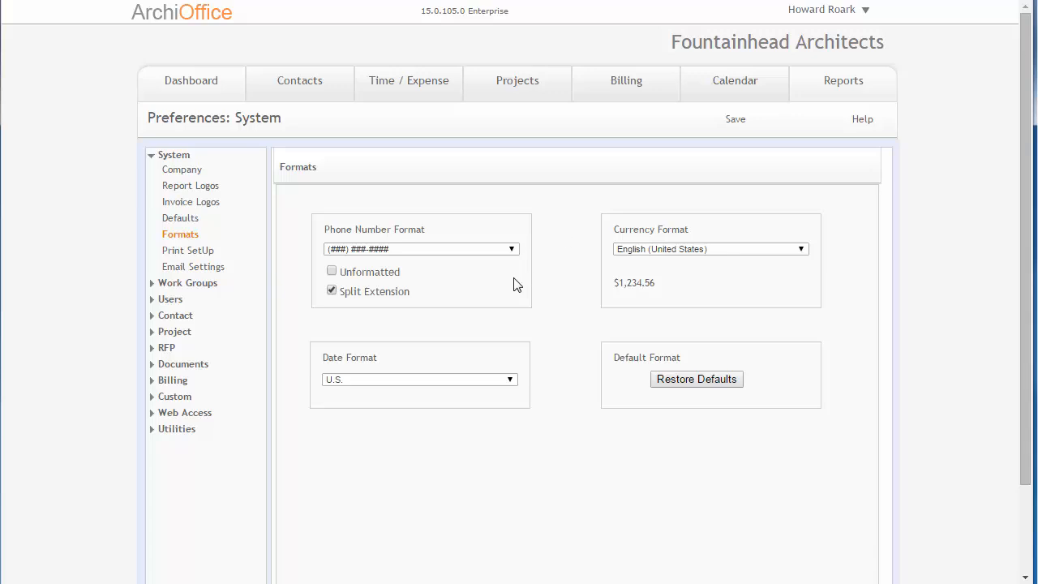
click(449, 381)
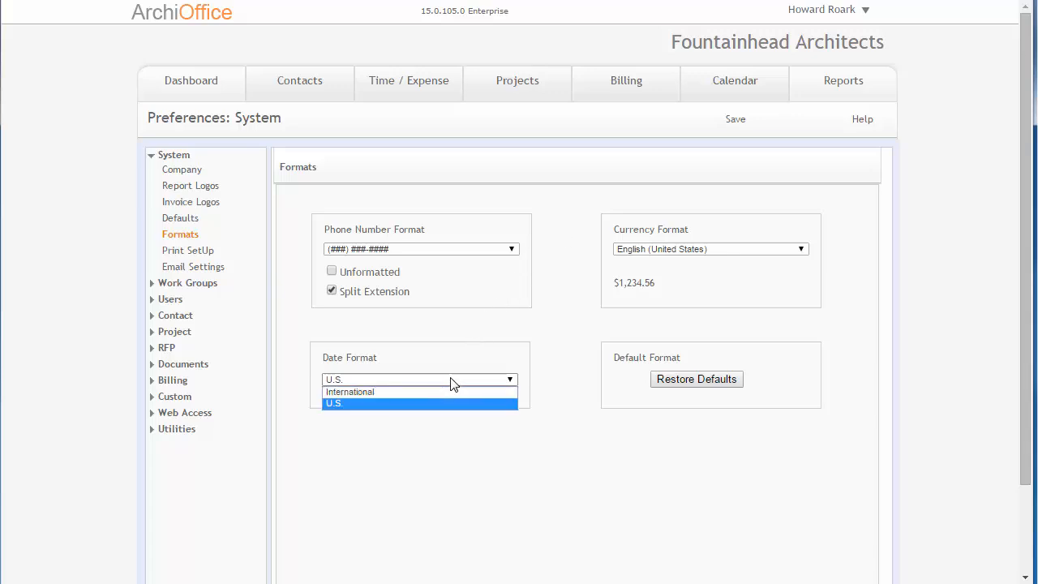
click(405, 393)
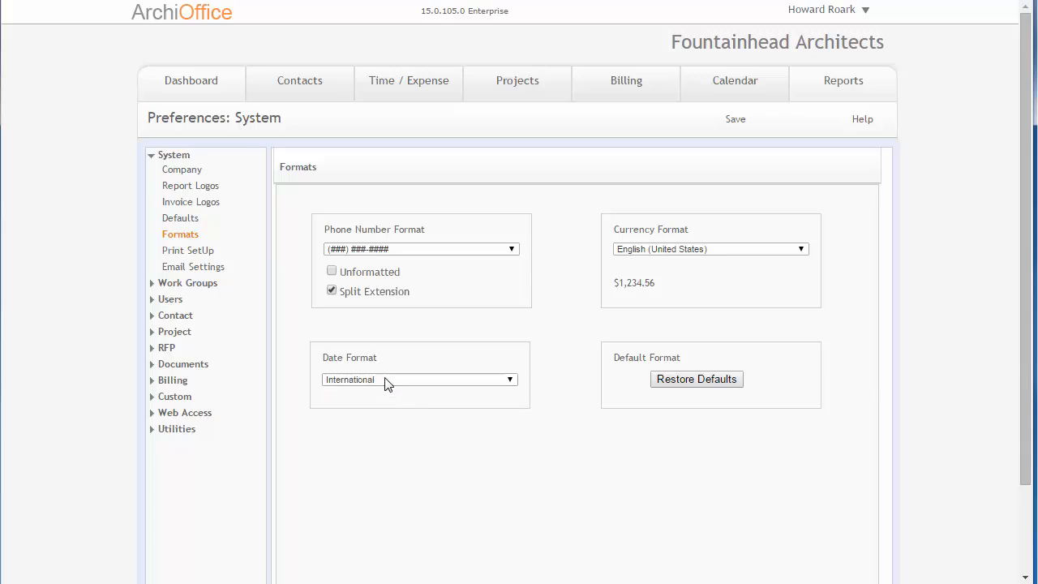
click(385, 378)
click(385, 377)
- Set the Currency Format to English (United Kingdom) and save the preferences
click(754, 251)
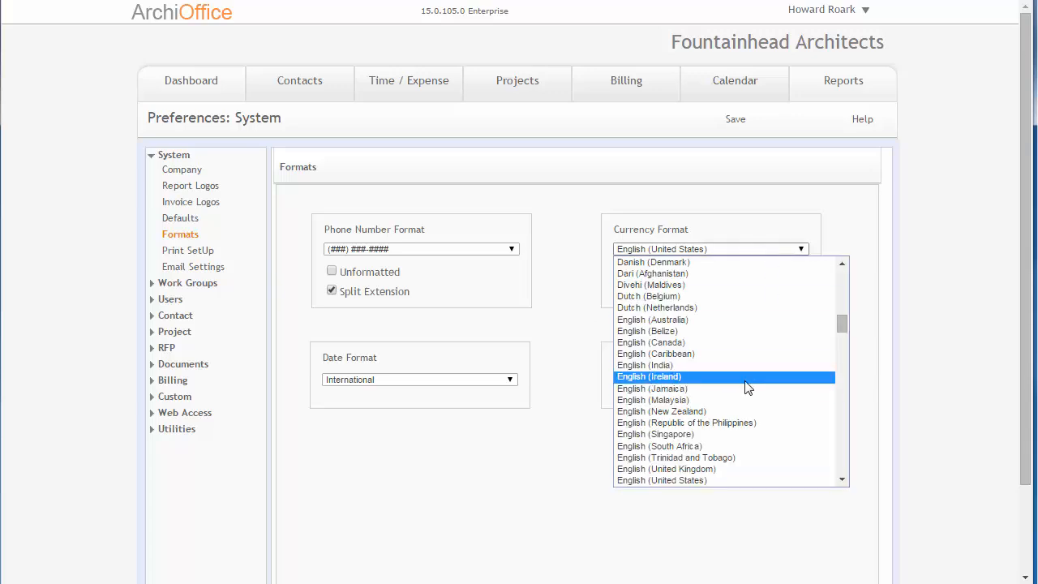
scroll(746, 382, down, 5)
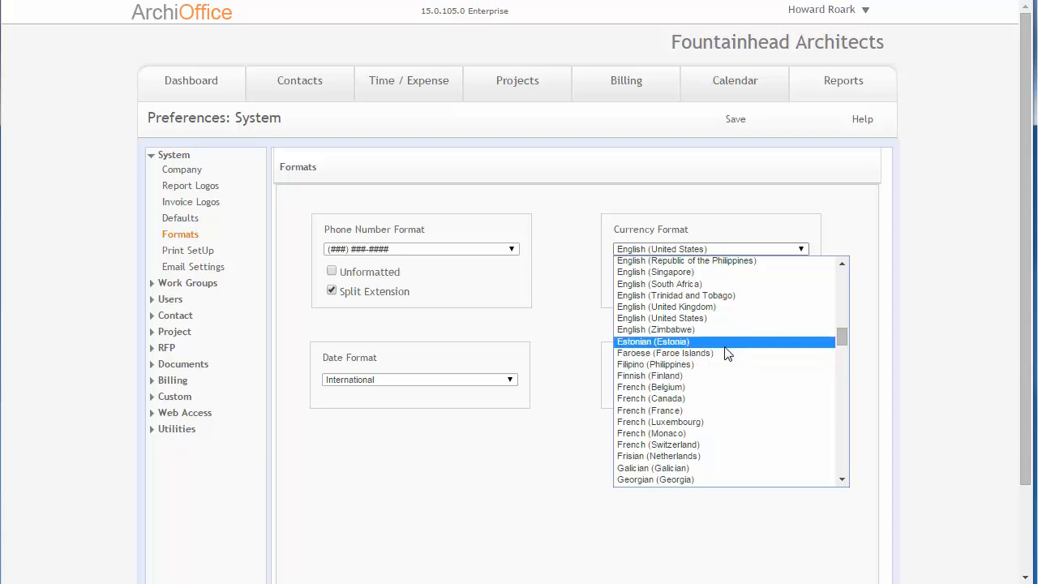
click(711, 307)
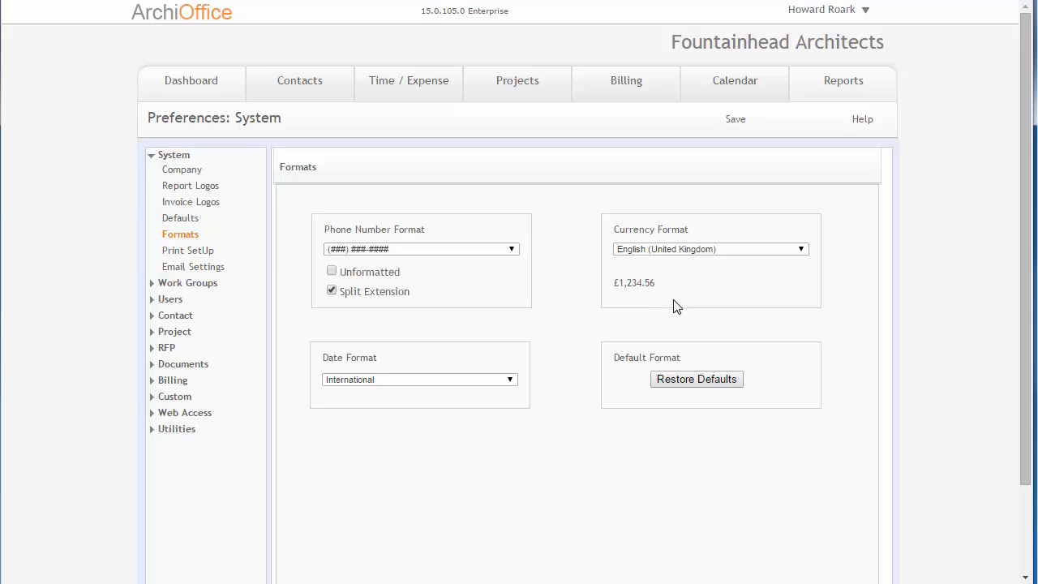
click(735, 123)
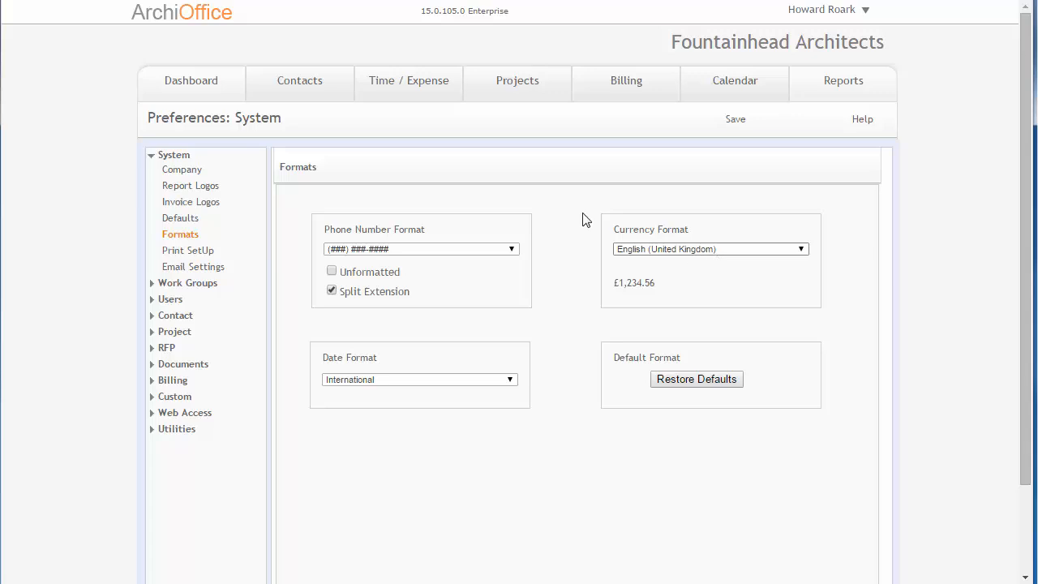
- Open project 13-01 Ferris Health Clinic's Billing tab to view its fee amounts, then reopen Preferences
click(509, 85)
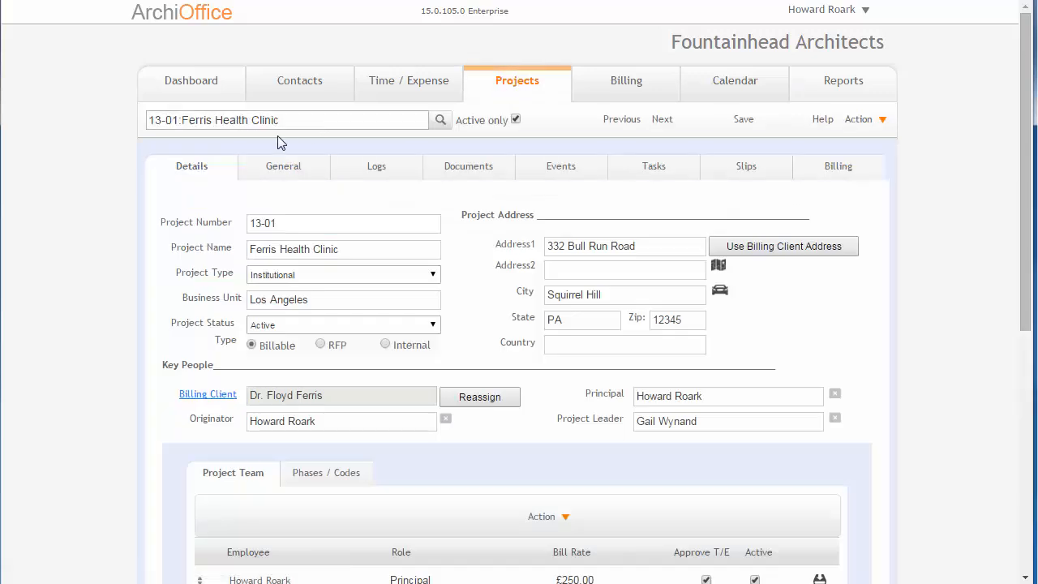
click(846, 169)
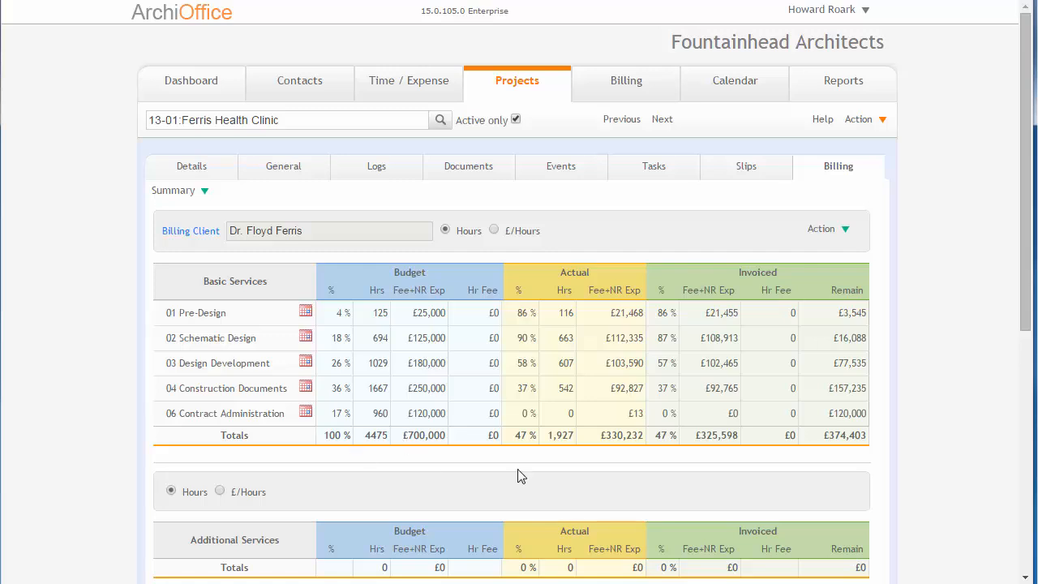
click(822, 16)
click(825, 51)
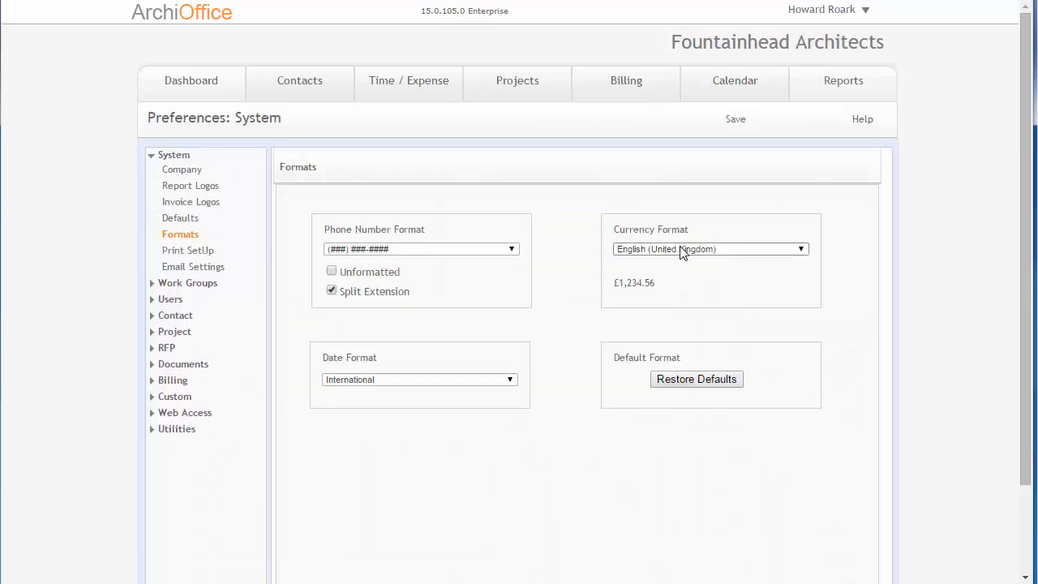
- Browse the Currency Format list of locales without changing the selection
click(681, 249)
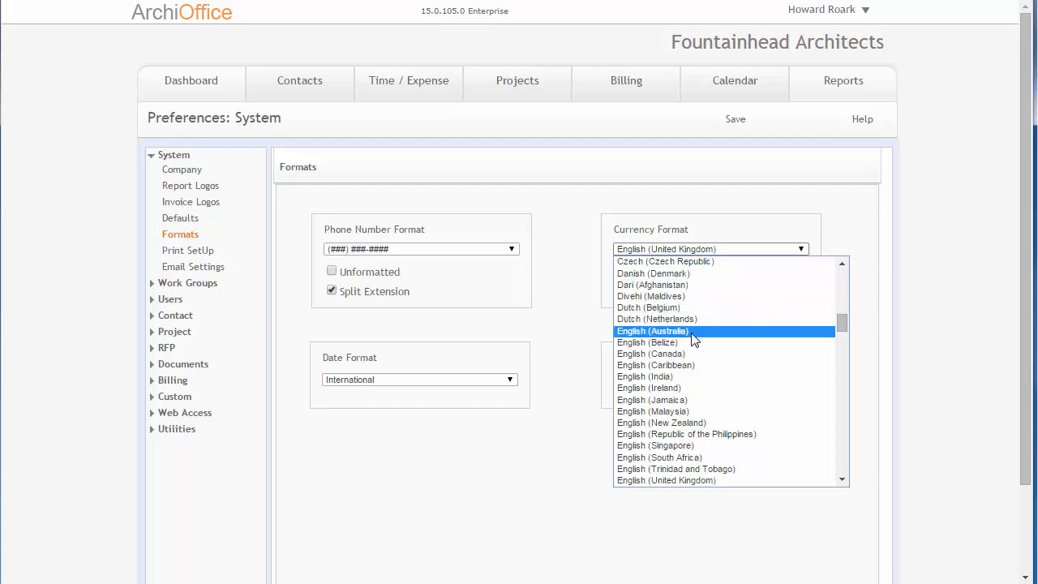
click(918, 353)
scroll(902, 347, down, 1)
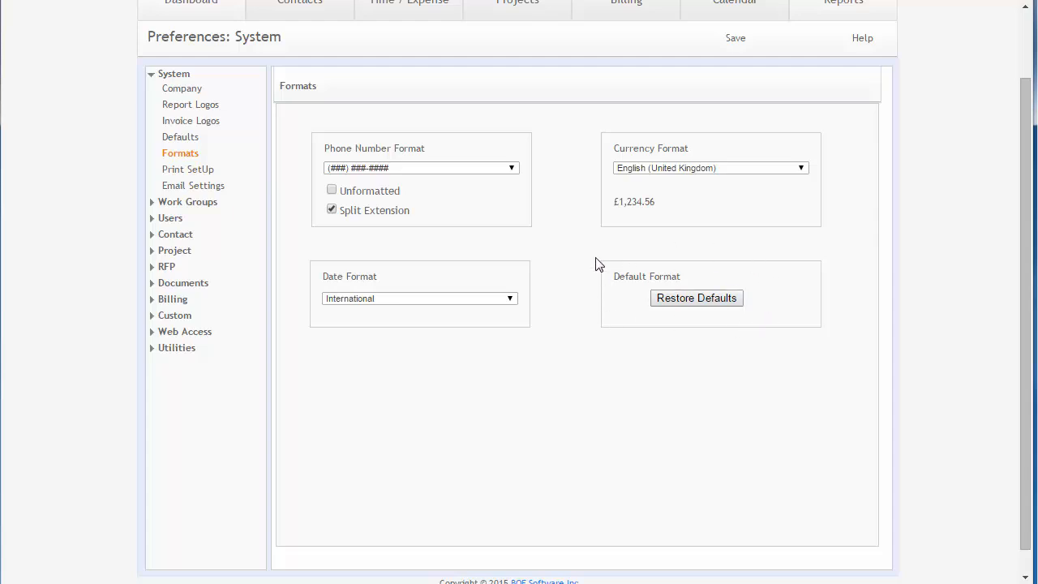
scroll(595, 266, up, 1)
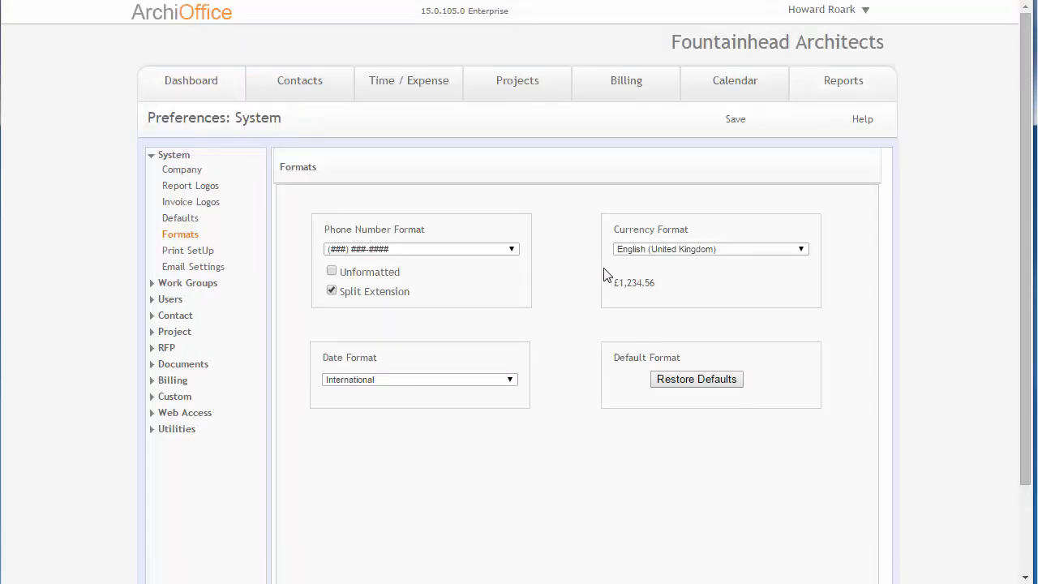
- Open the Print SetUp preferences and set the Standard Paper to A4
click(203, 258)
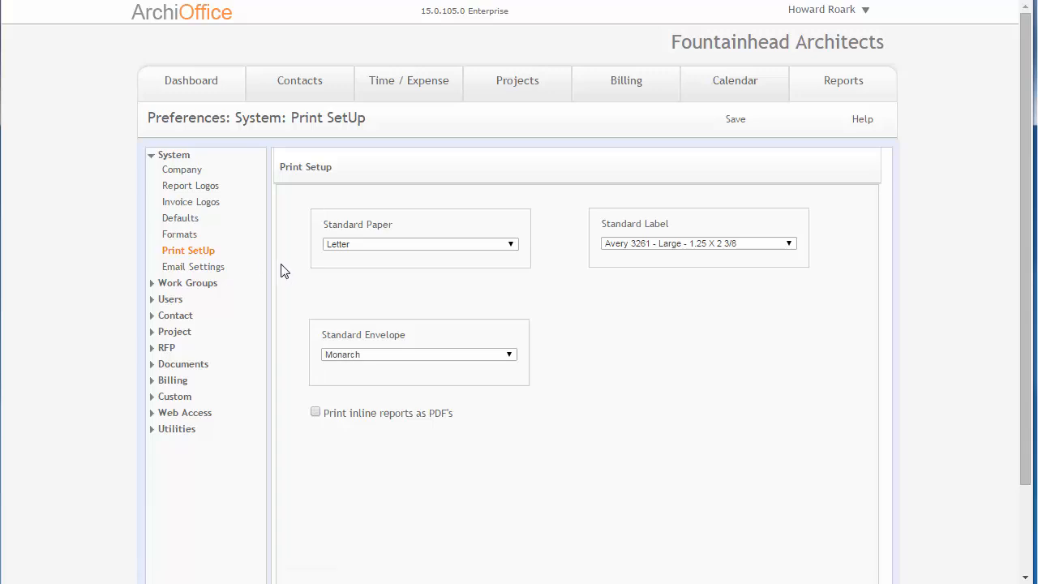
click(416, 244)
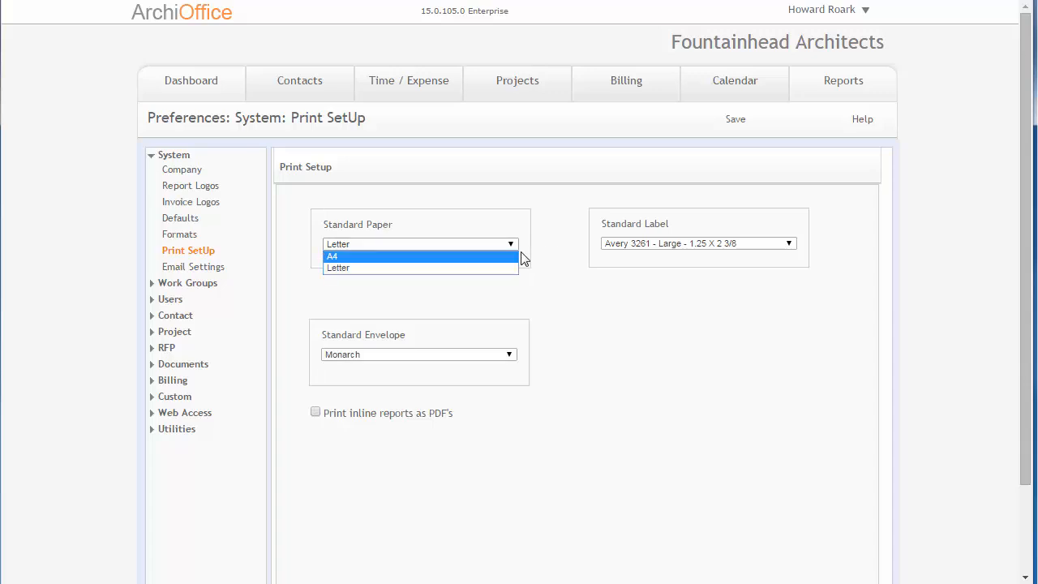
click(475, 270)
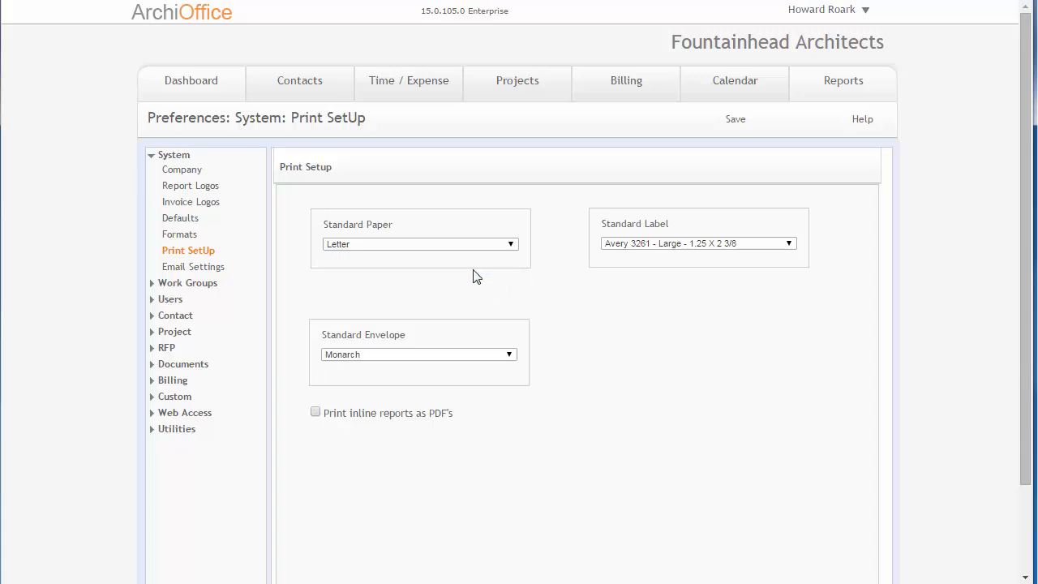
click(358, 254)
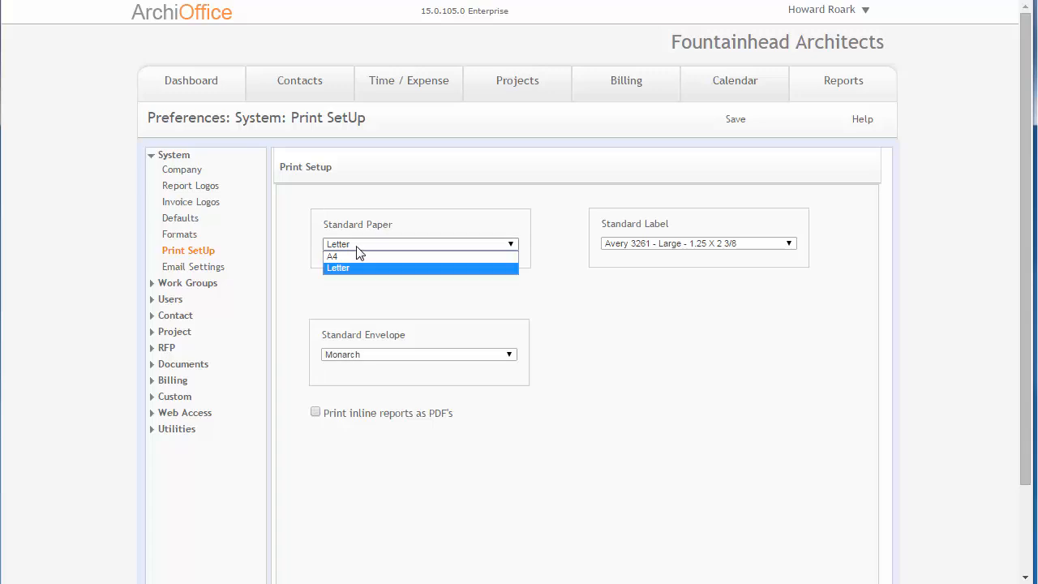
click(358, 258)
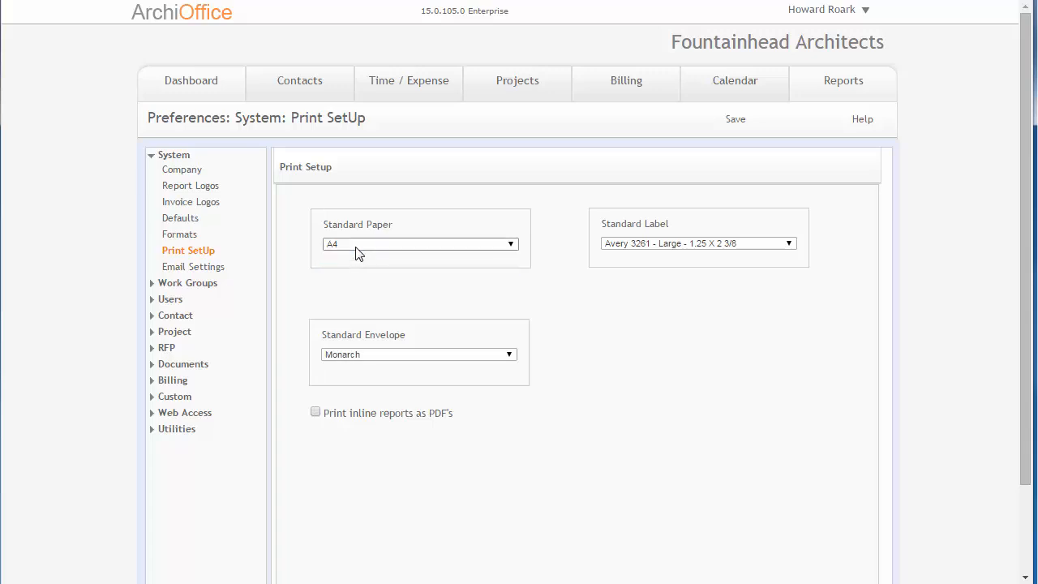
click(356, 247)
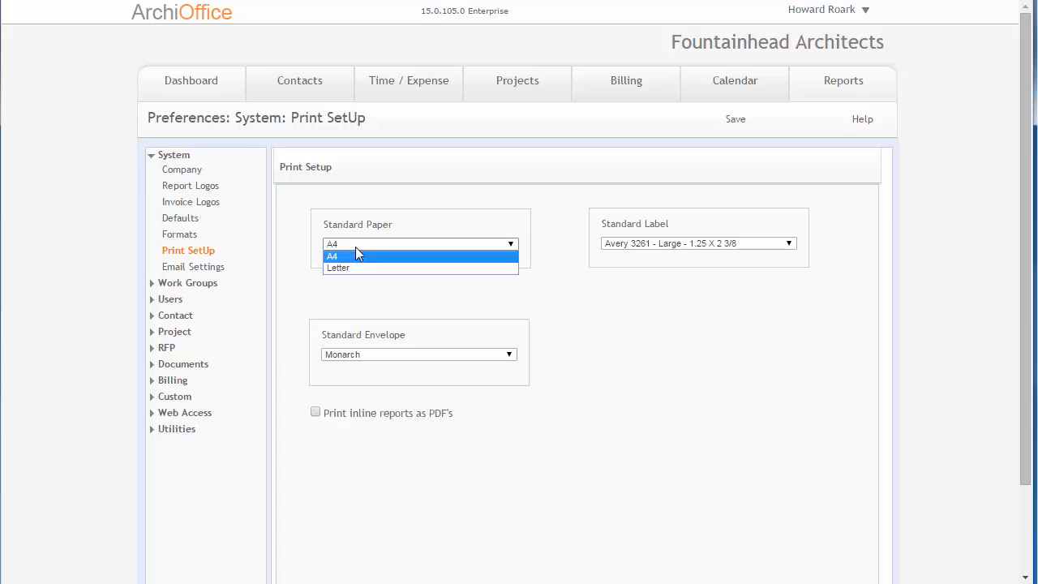
click(558, 250)
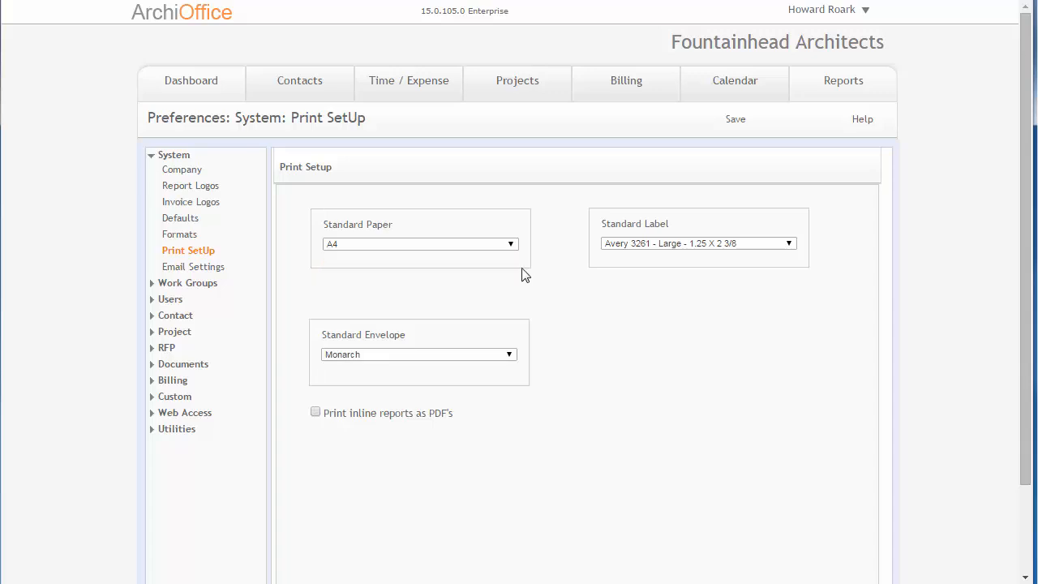
- Set the Standard Envelope to #10 and the Standard Label to Avery 5160 in Print SetUp
click(463, 356)
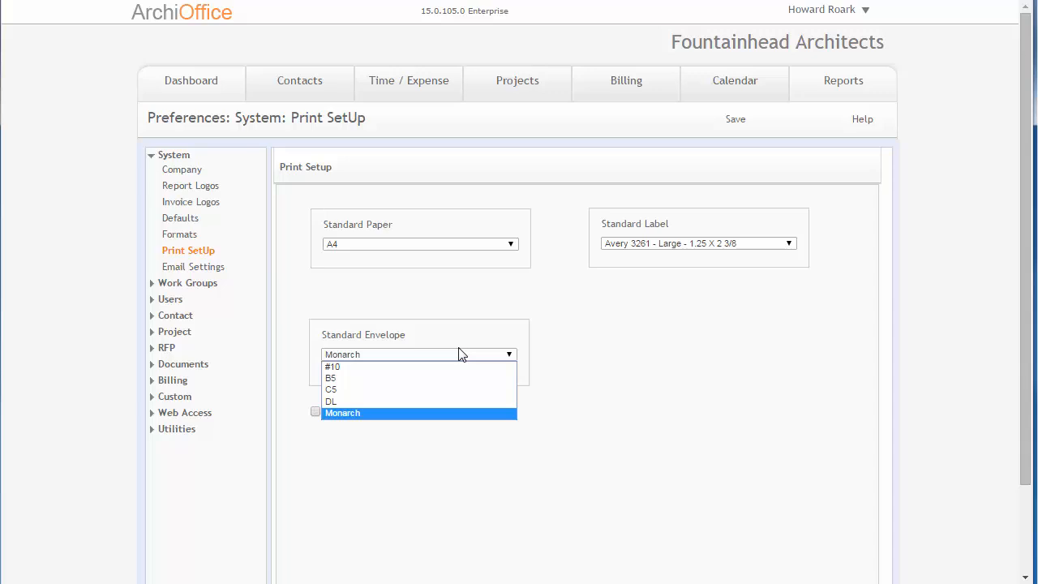
click(450, 357)
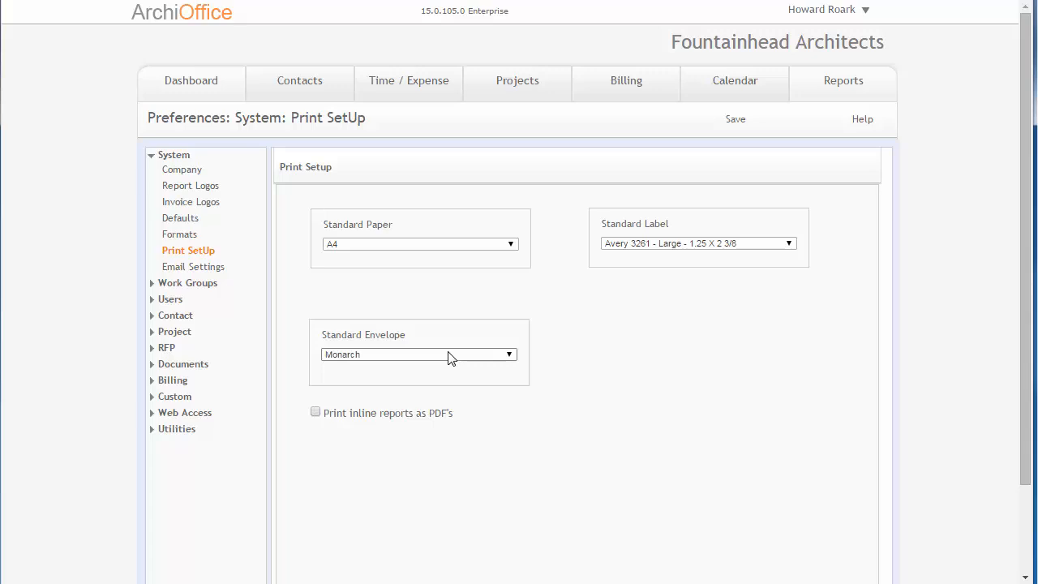
click(450, 358)
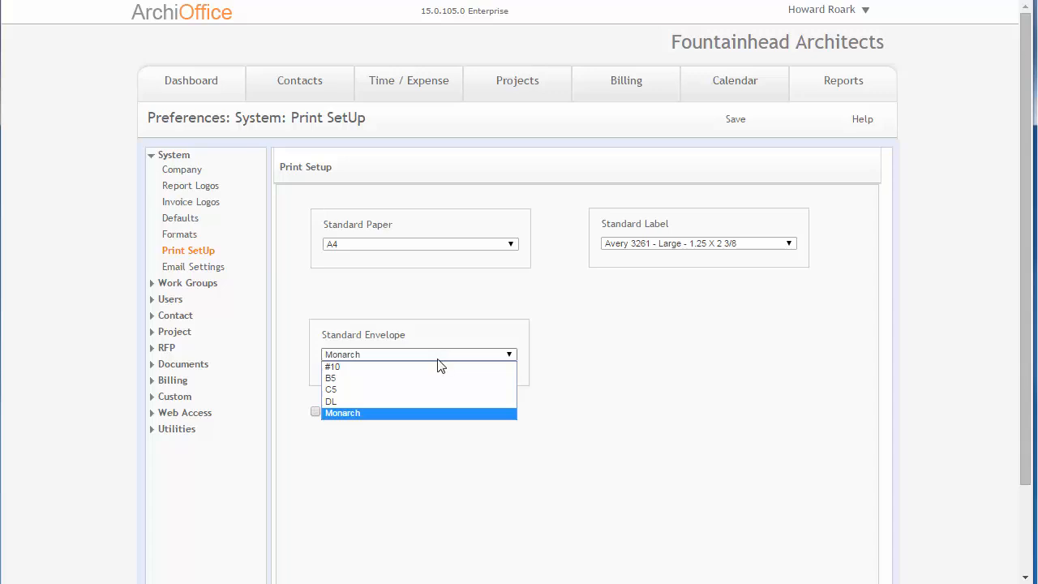
click(394, 367)
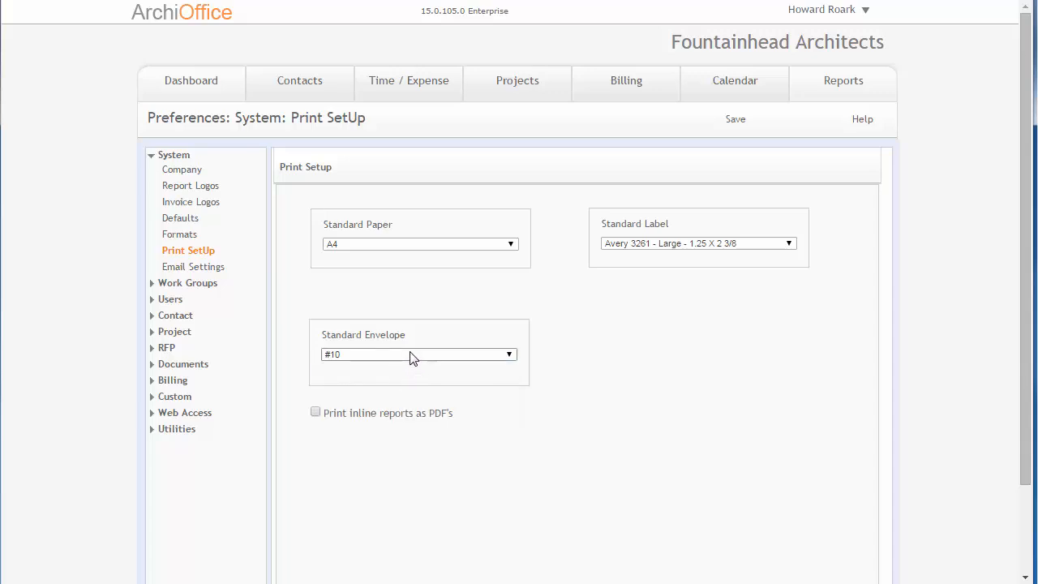
click(410, 356)
click(410, 356)
click(766, 248)
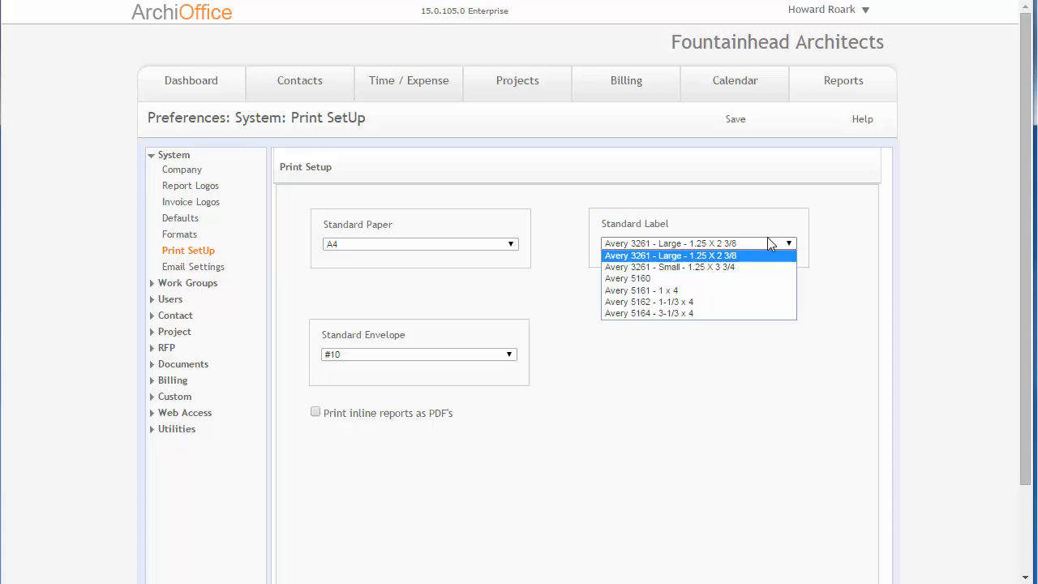
click(668, 278)
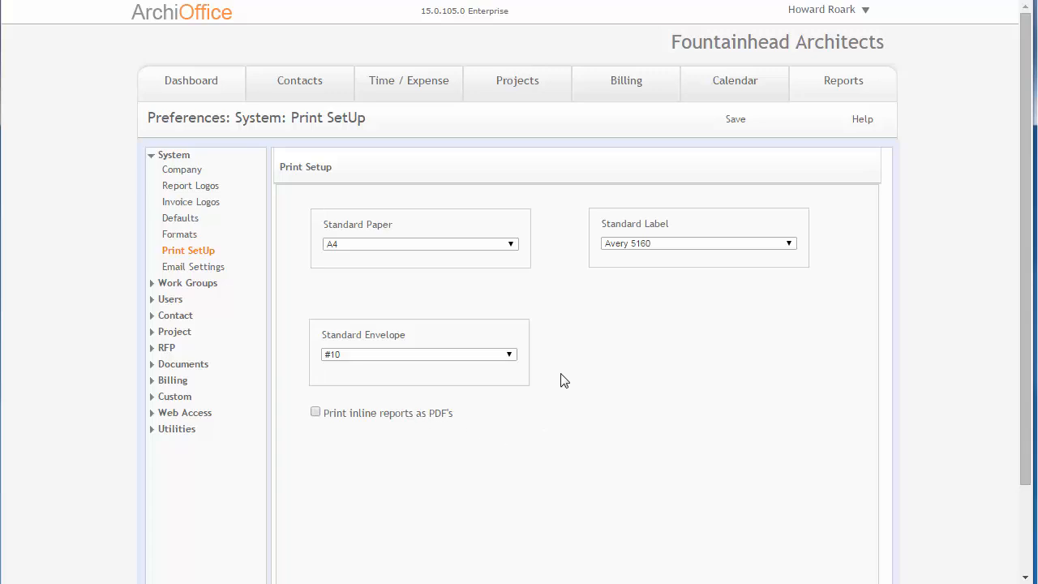
- Open project 13-01 Ferris Health Clinic's Billing tab and run Print Project Summary from its Action menu
click(524, 91)
click(512, 115)
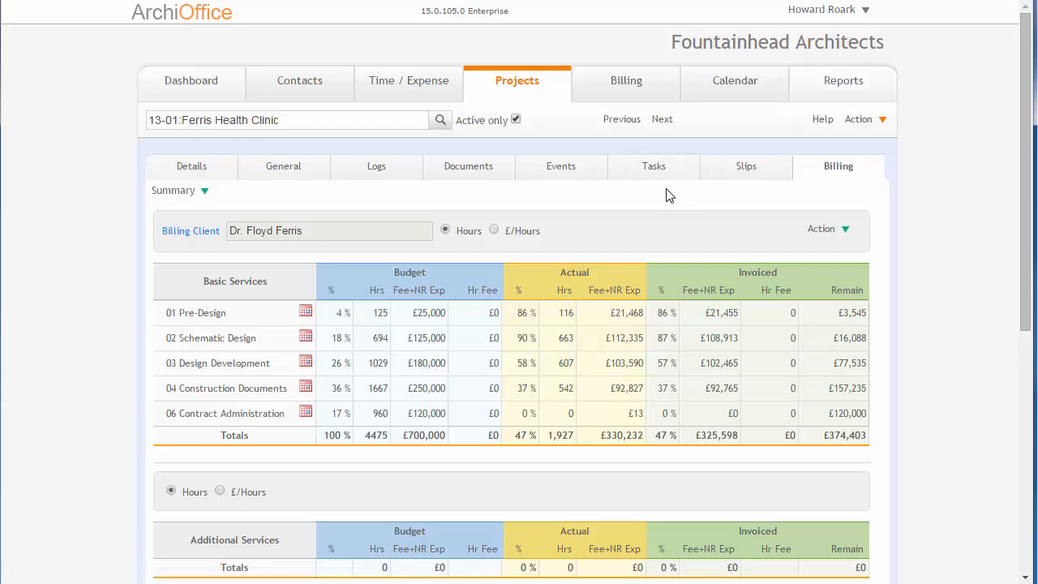
scroll(665, 190, down, 1)
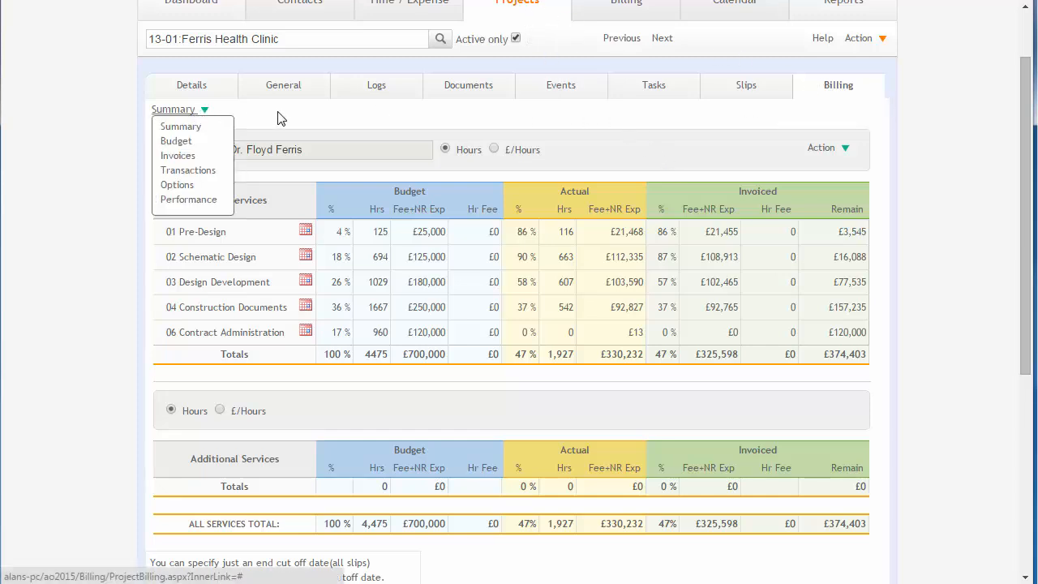
mouse_move(825, 153)
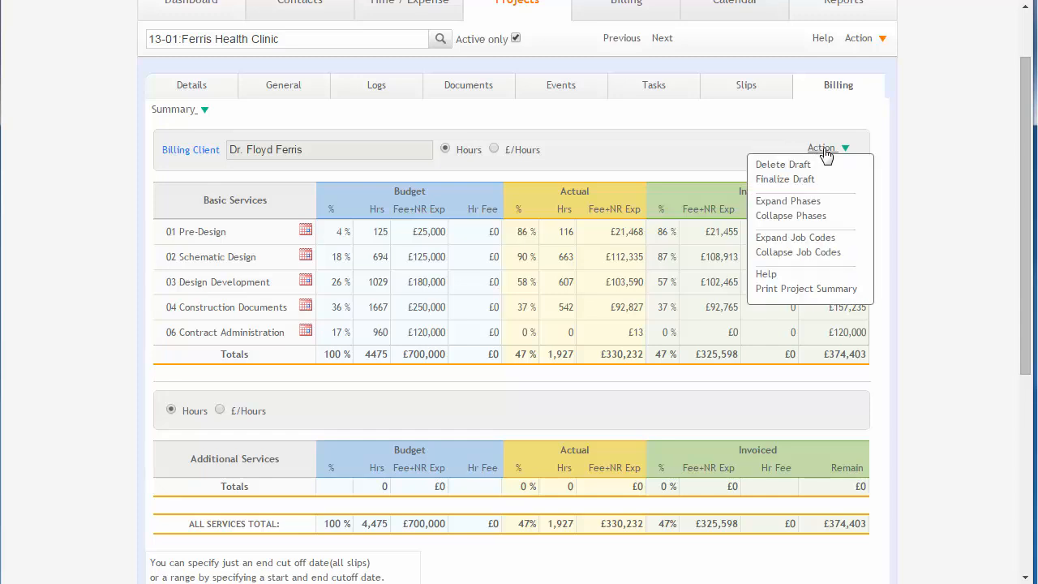
click(831, 291)
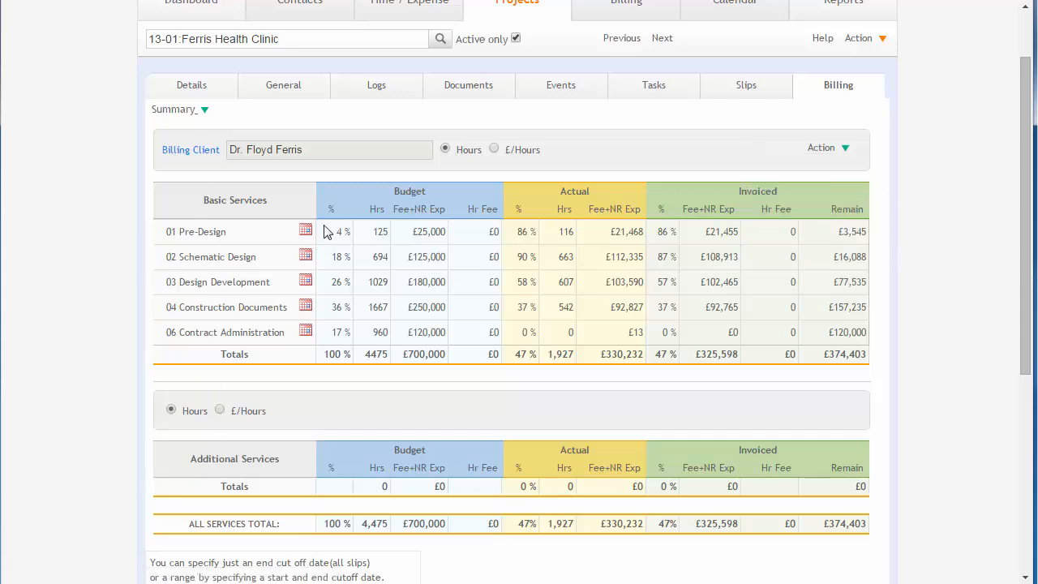
- Switch the project's billing view to Invoices and scroll through the invoice list and totals
mouse_move(169, 109)
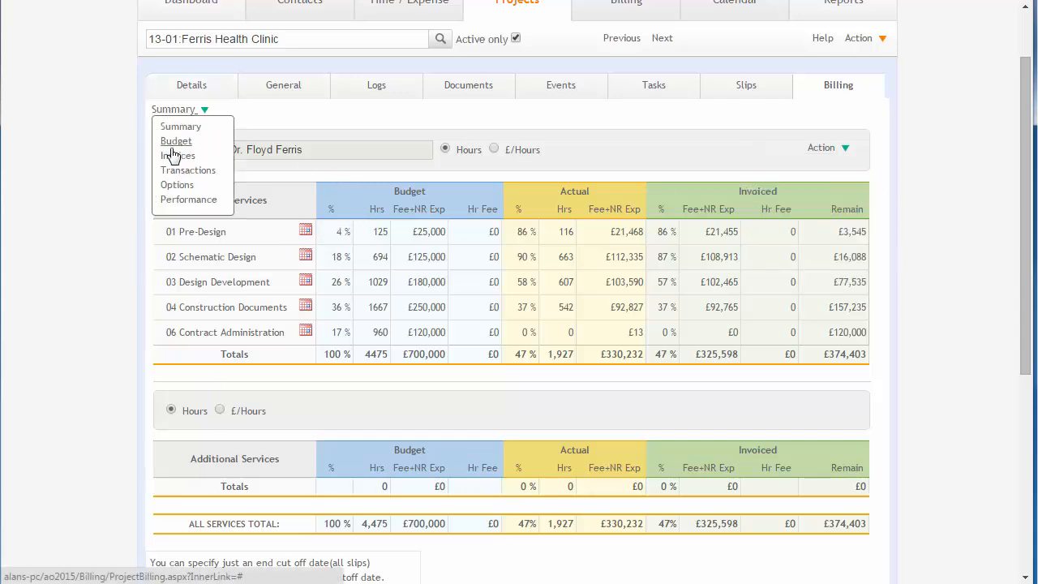
click(175, 156)
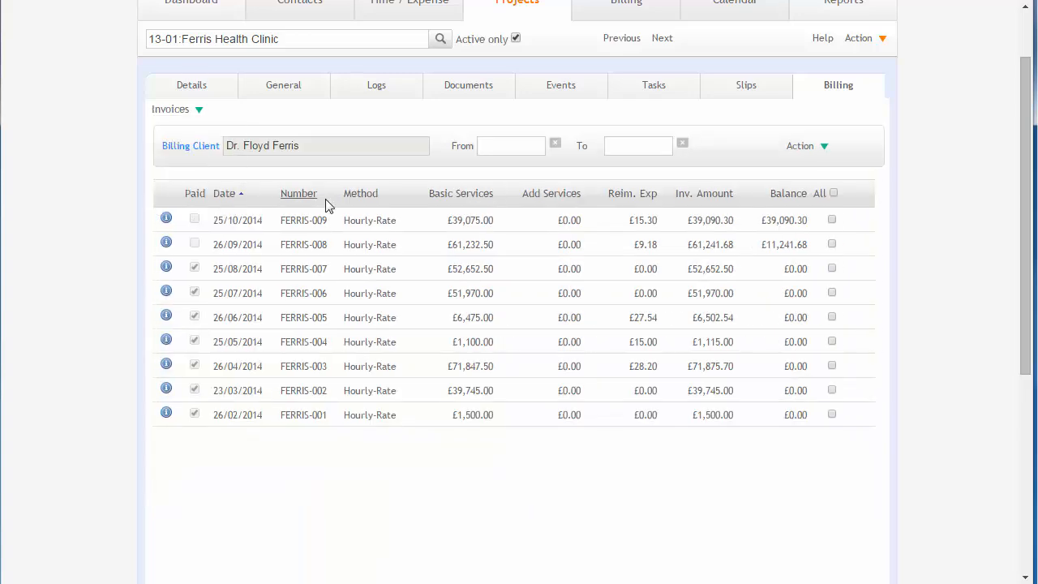
scroll(325, 203, down, 4)
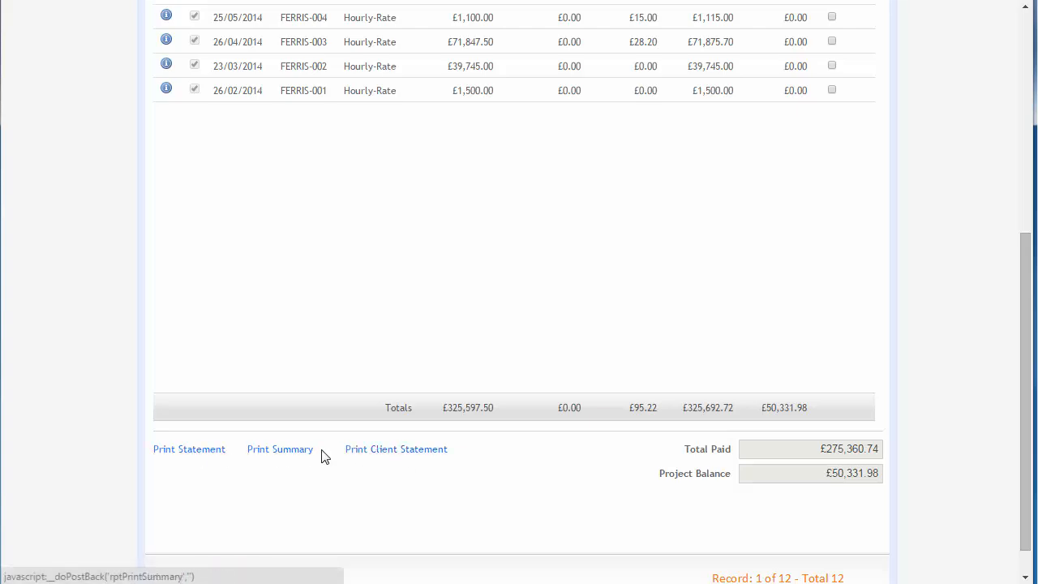
scroll(323, 457, up, 1)
scroll(323, 456, up, 4)
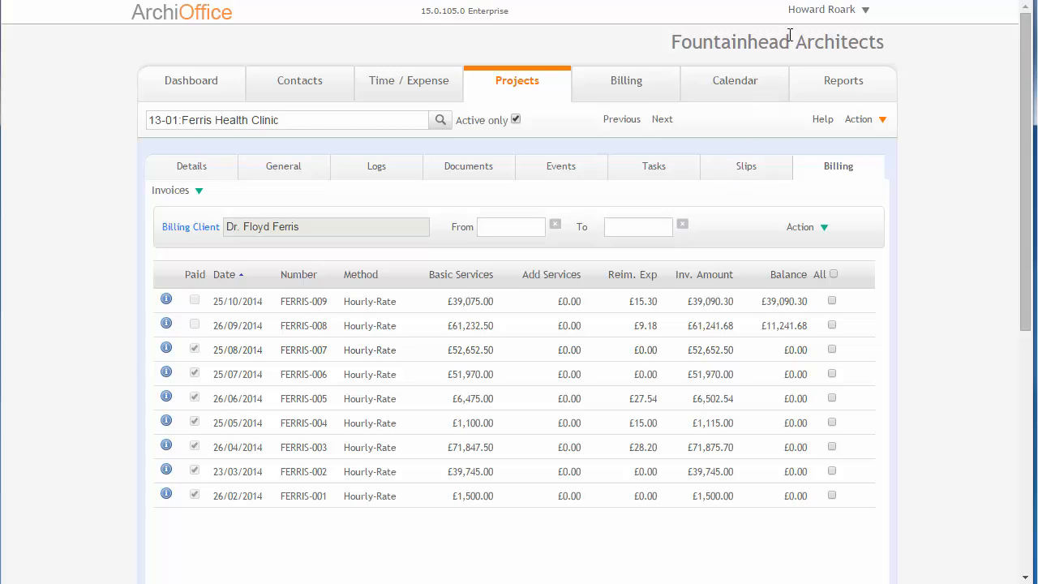
- Reopen system Preferences and go to Email Settings, leaving the page without saving changes
click(801, 13)
click(812, 55)
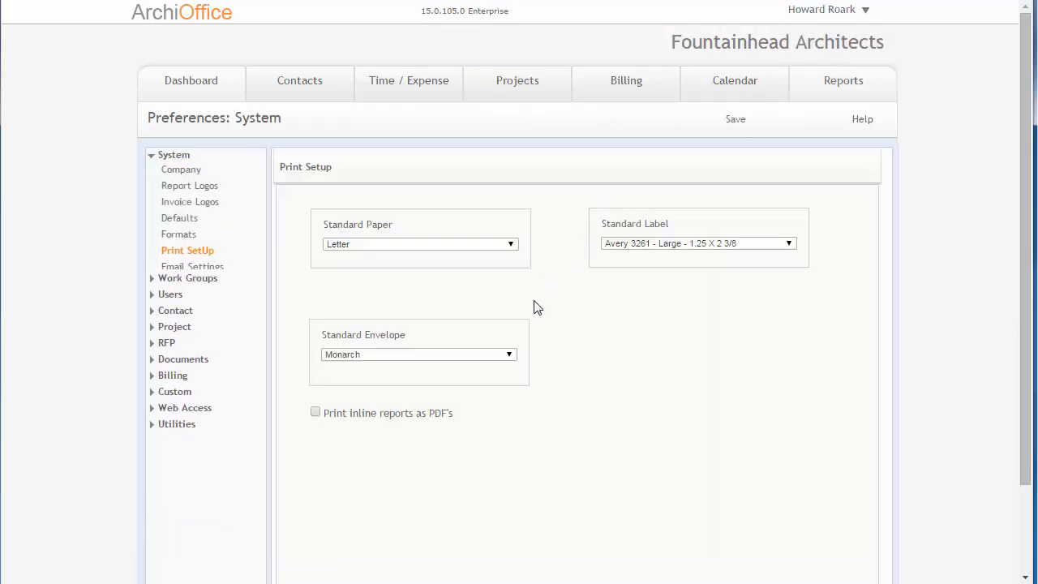
click(445, 415)
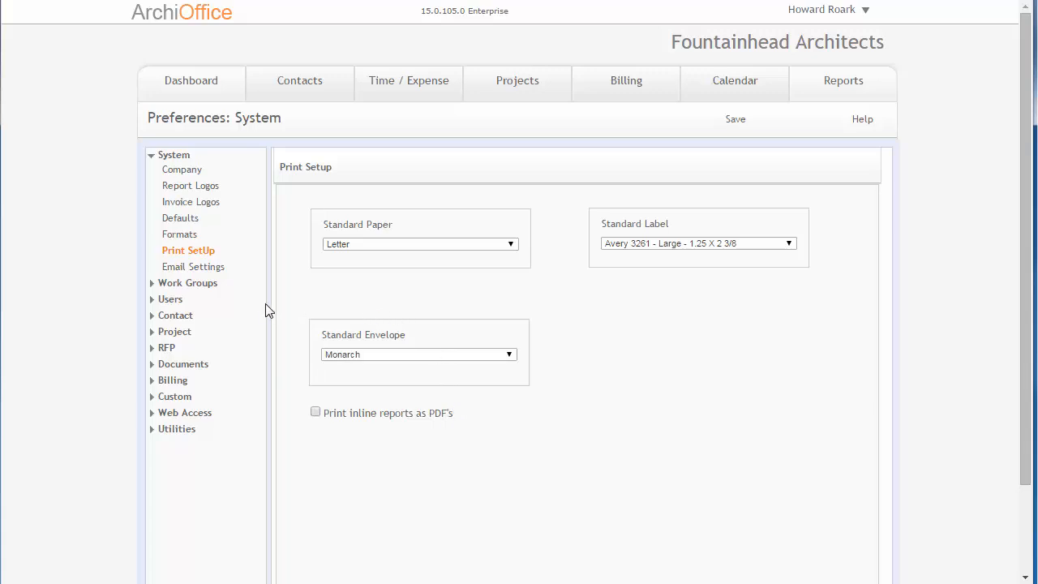
click(200, 269)
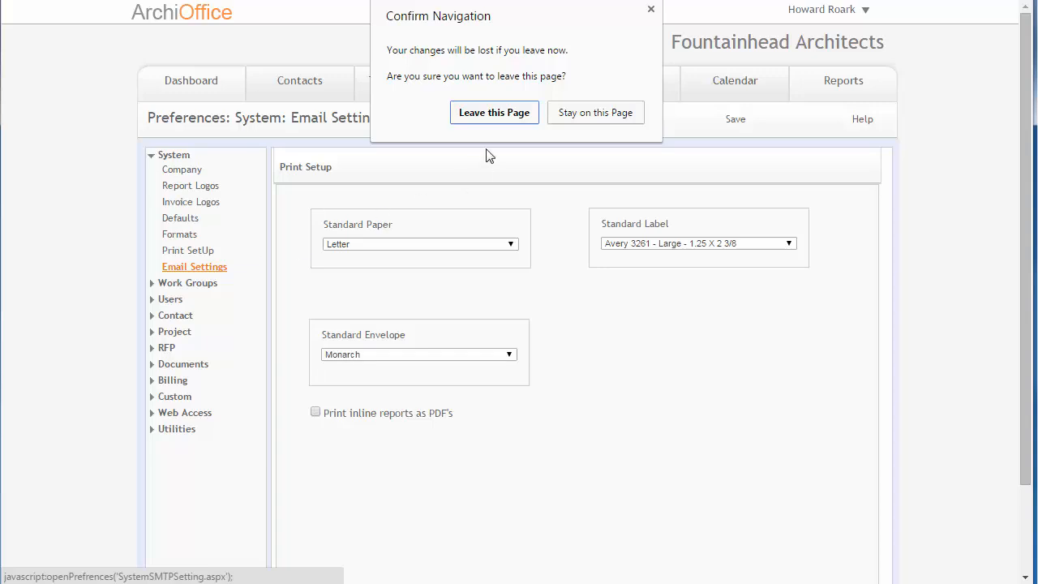
click(493, 116)
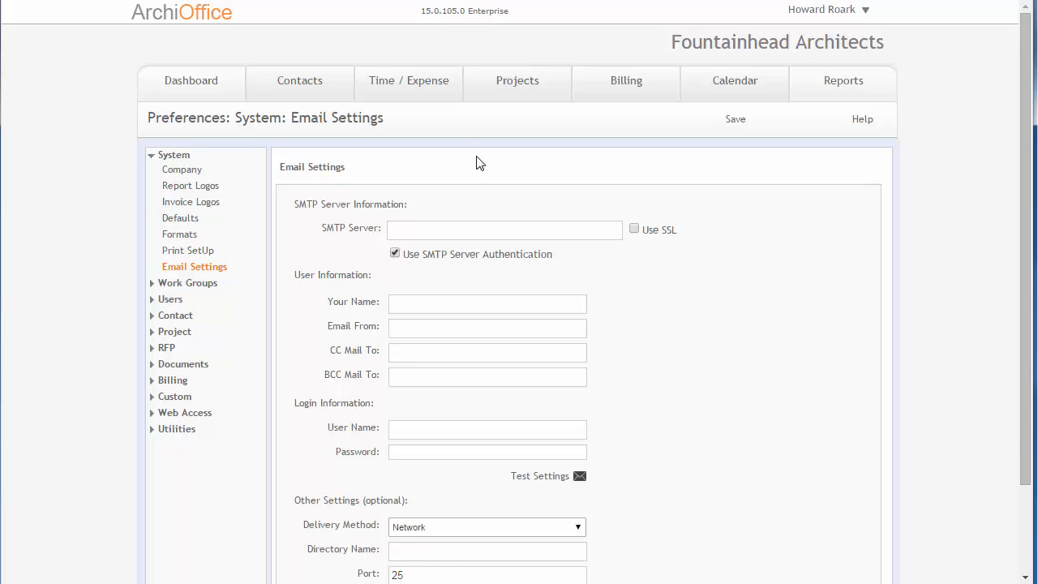
- Examine the Email Settings fields for SMTP server, user information, login and delivery options
scroll(479, 174, down, 1)
scroll(484, 174, down, 1)
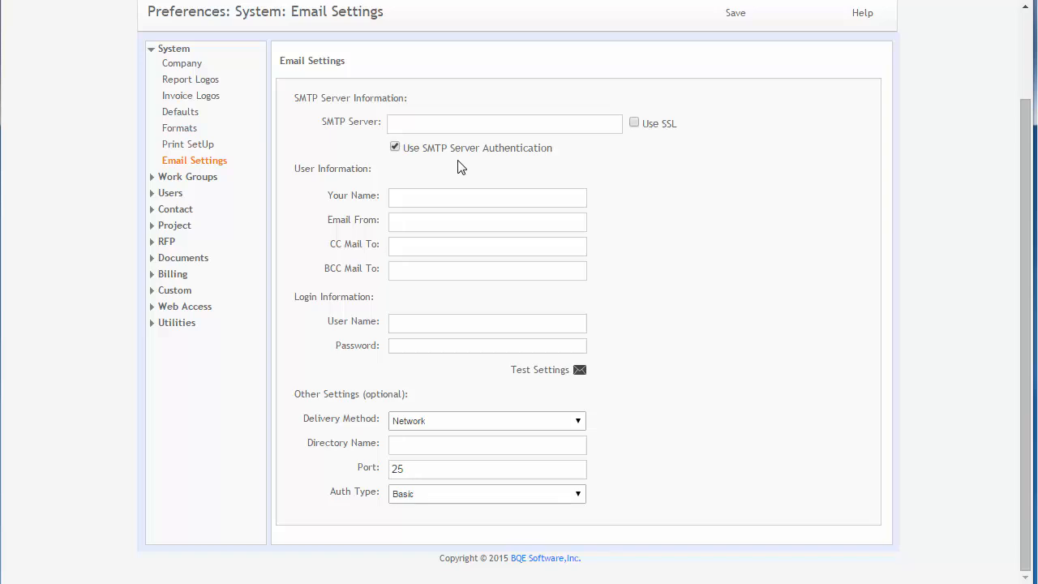
click(442, 123)
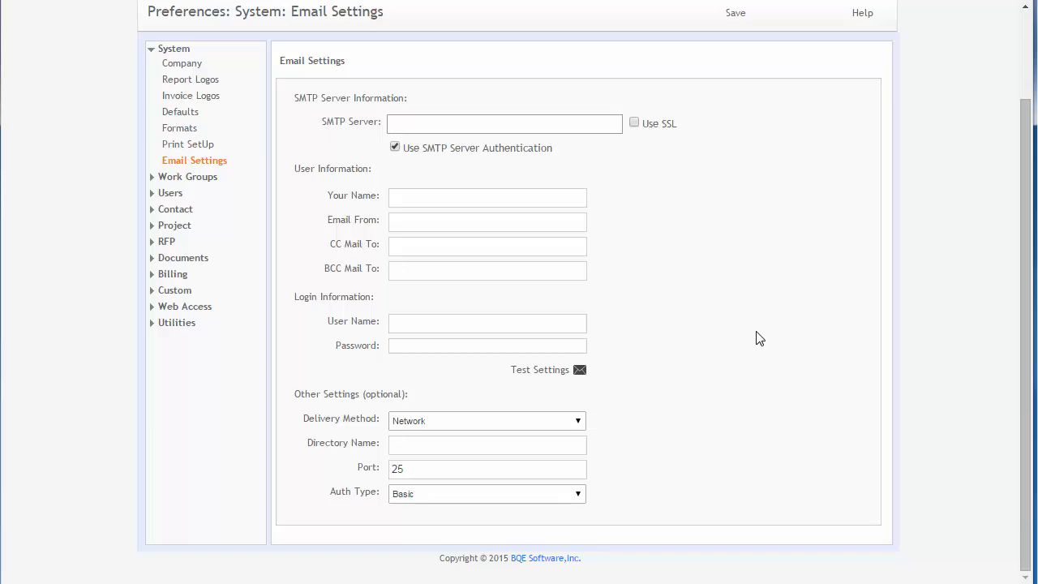
scroll(758, 338, up, 3)
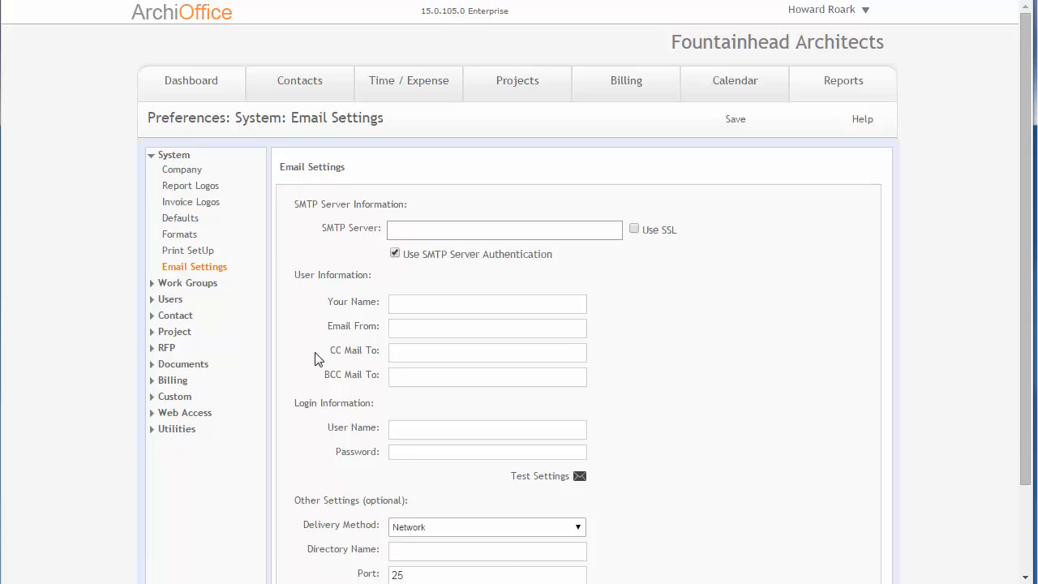
scroll(315, 363, down, 3)
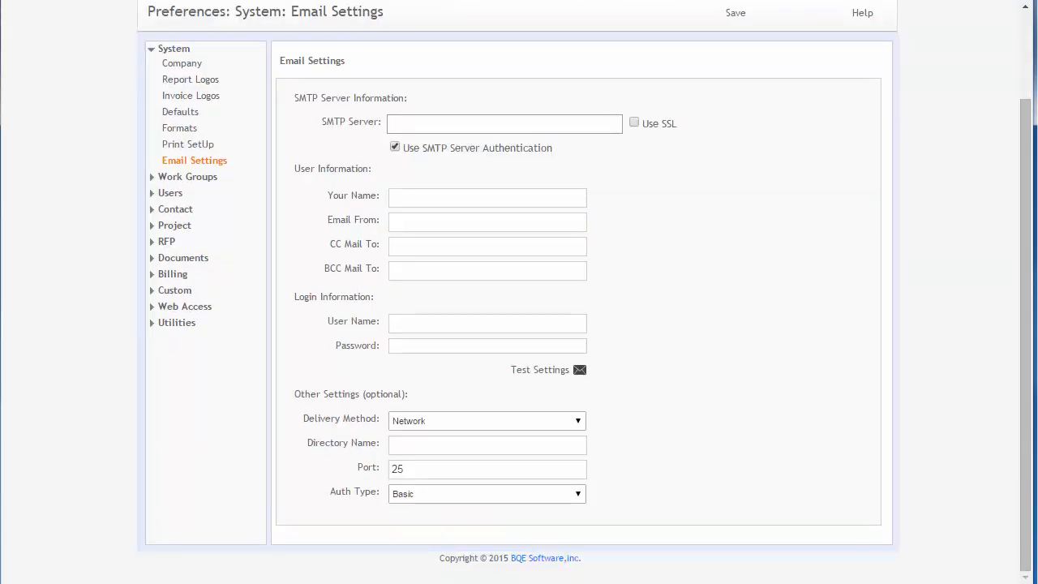